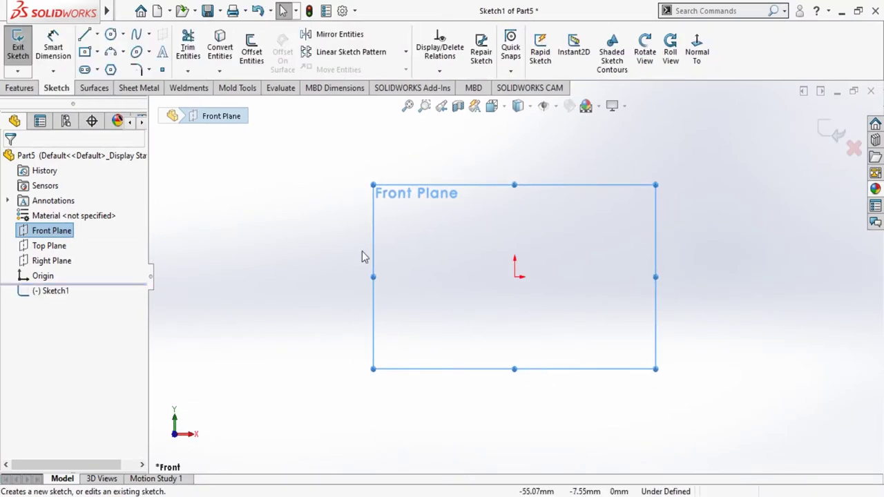
# Draw an outer and a smaller inner circle, both centred on the origin
pyautogui.click(111, 35)
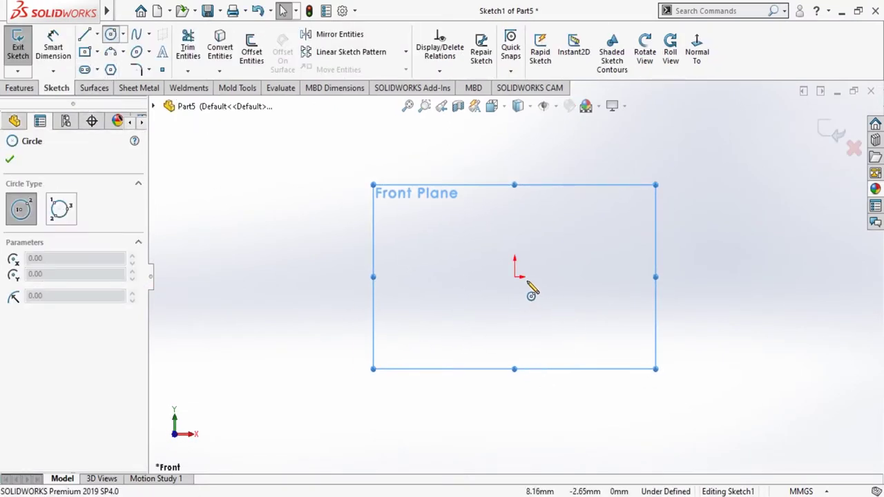
pyautogui.click(515, 276)
pyautogui.click(566, 393)
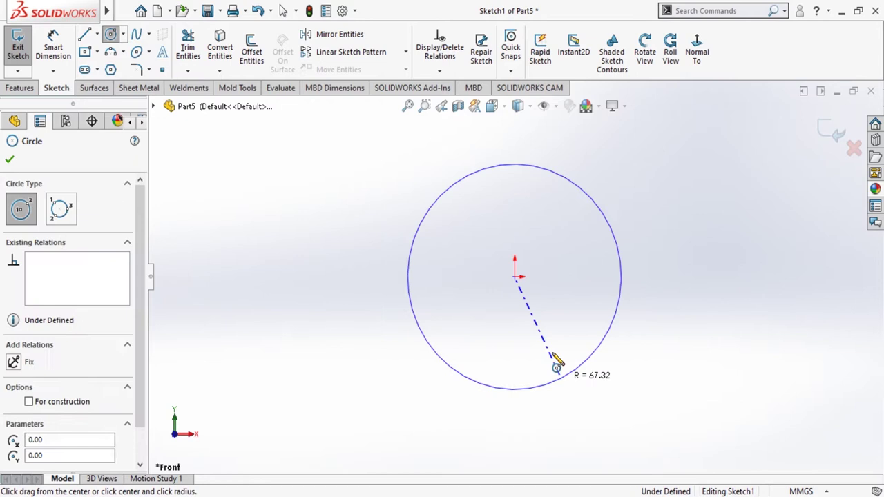
pyautogui.click(515, 277)
pyautogui.click(532, 347)
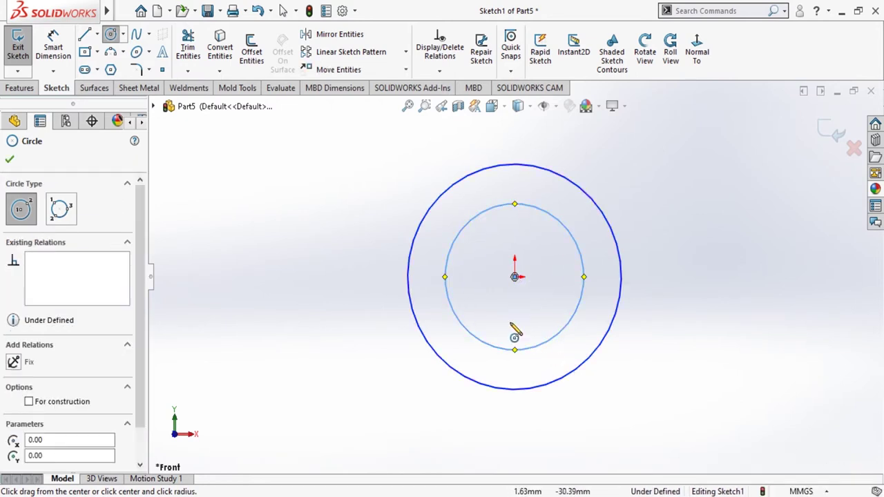
pyautogui.click(9, 161)
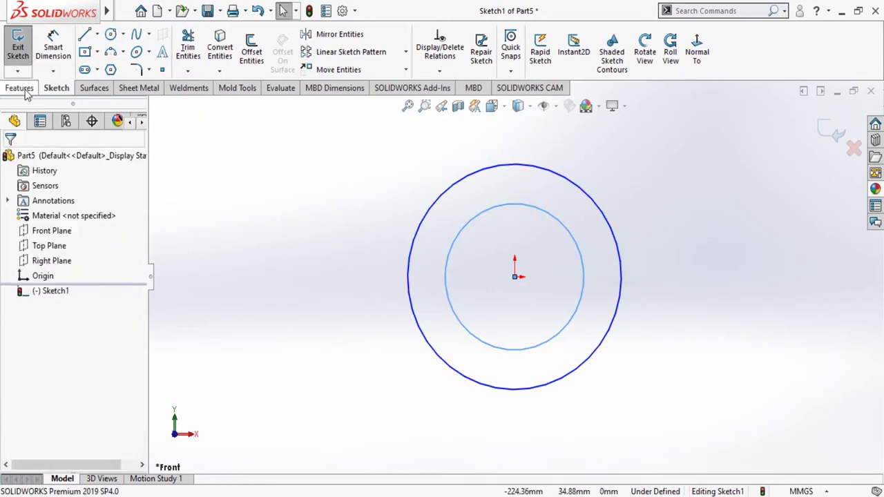
# Dimension the outer circle at Ø50 mm and the inner circle at Ø25 mm
pyautogui.click(53, 45)
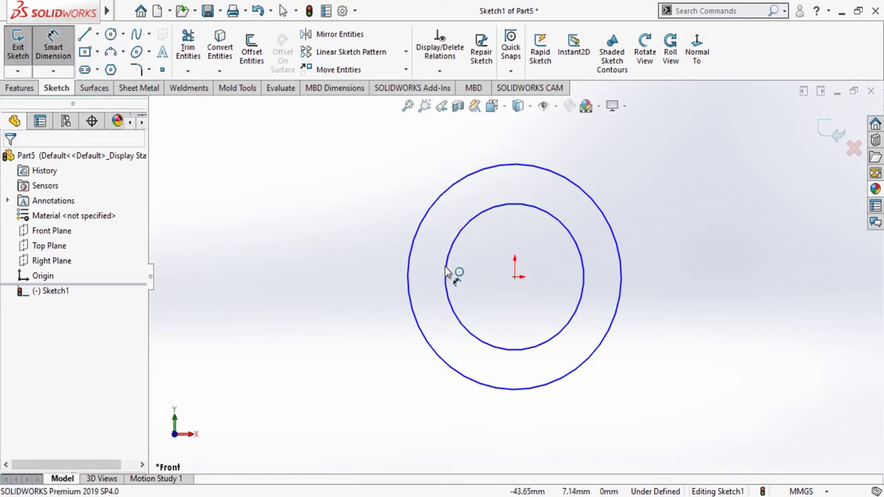
pyautogui.click(411, 263)
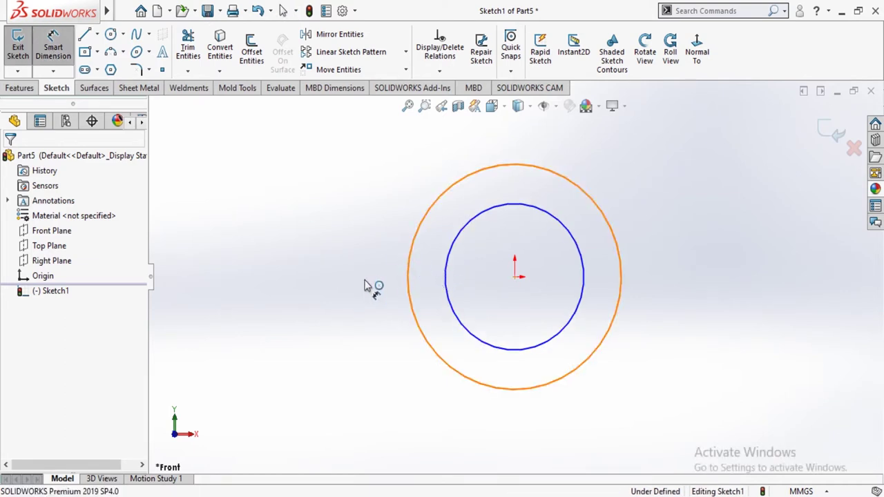
pyautogui.click(338, 318)
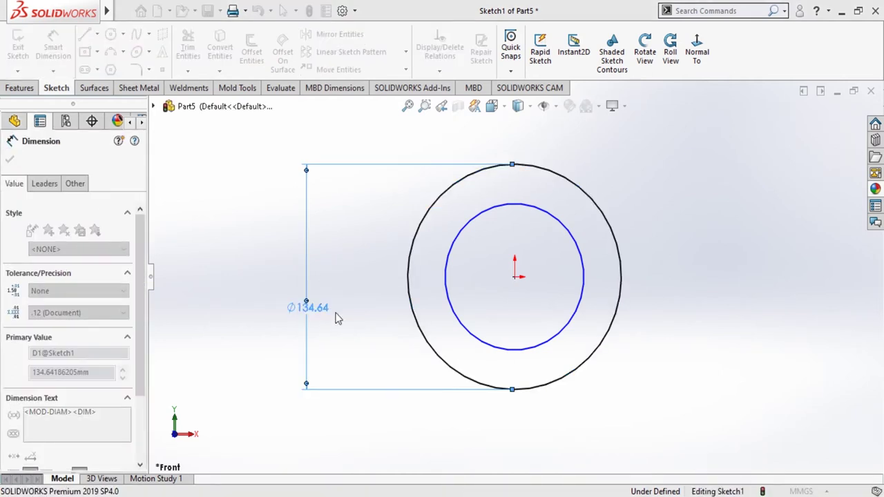
pyautogui.write('50')
pyautogui.press('Return')
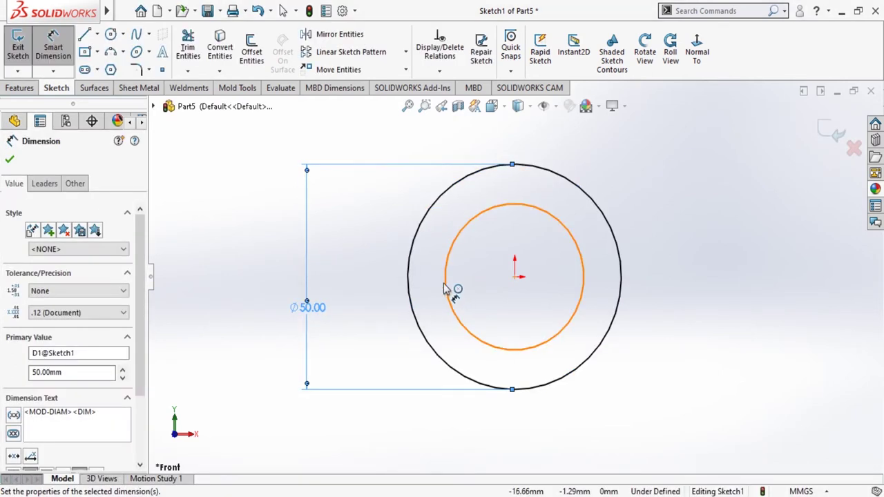
pyautogui.click(446, 289)
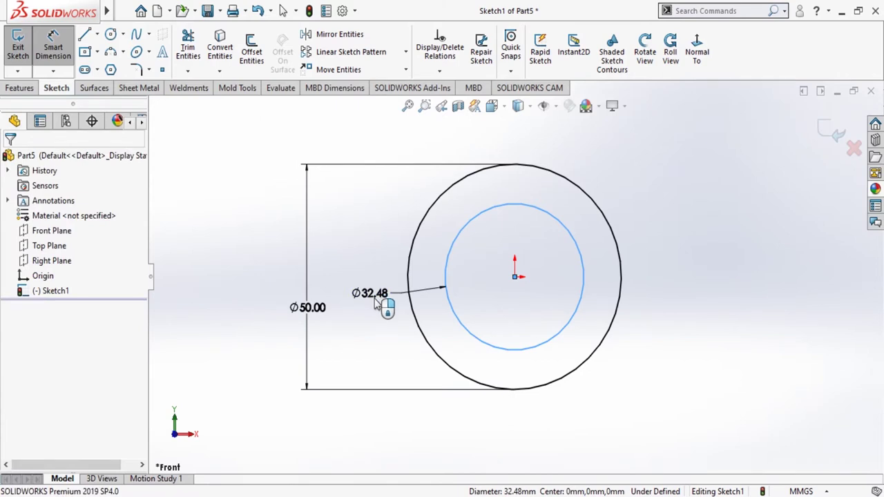
pyautogui.click(374, 298)
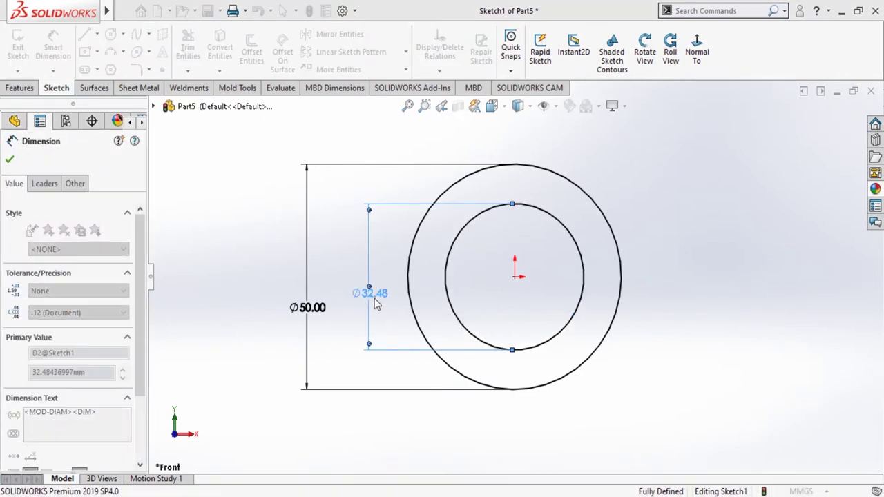
pyautogui.write('25')
pyautogui.press('Return')
pyautogui.click(10, 160)
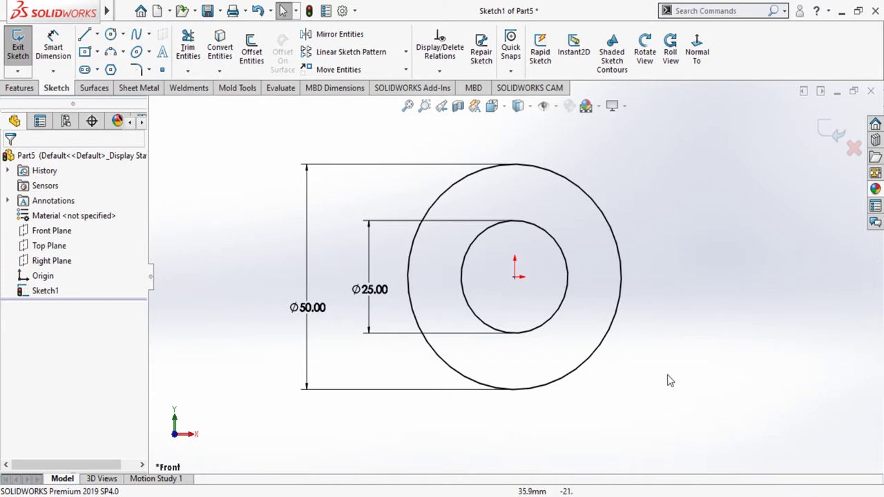
pyautogui.scroll(1, 643, 332)
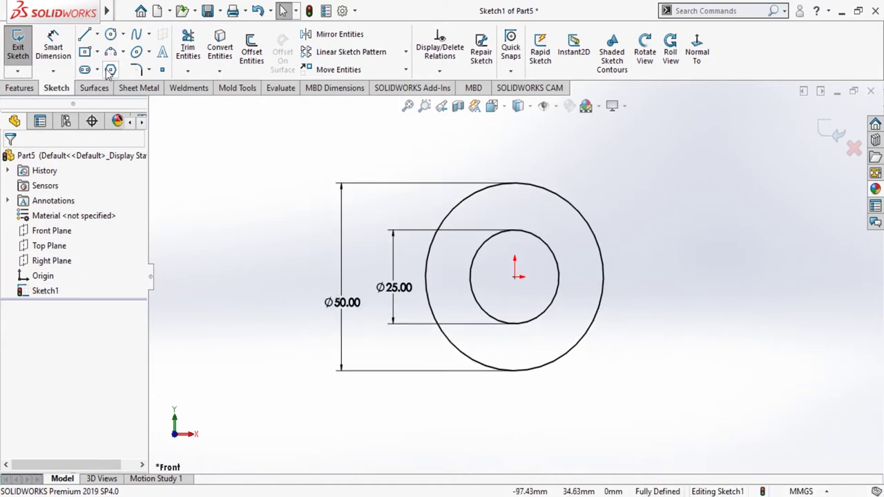
# Draw a closed line chain from the outer circle's bottom: right, up, short left, down, back to the circle
pyautogui.click(84, 37)
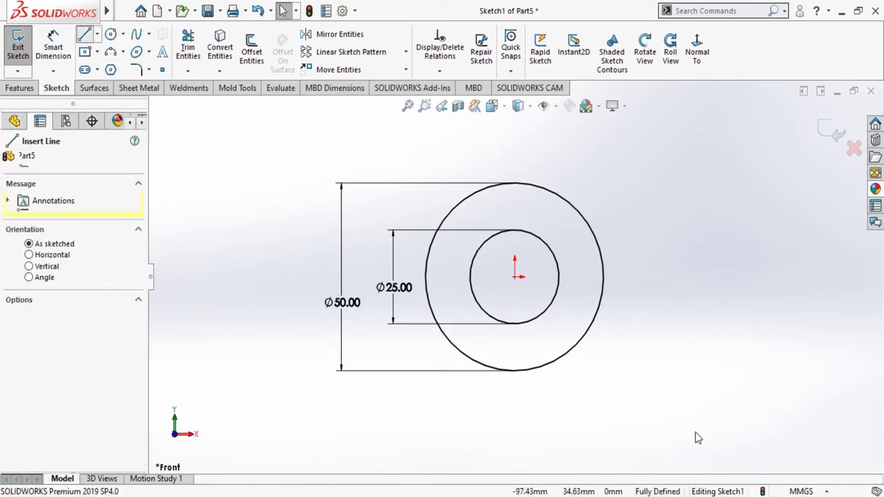
pyautogui.click(515, 371)
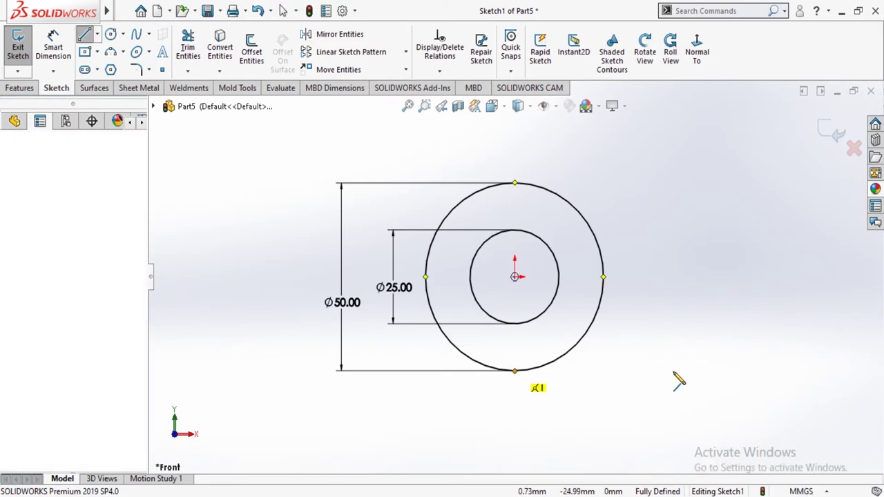
pyautogui.click(731, 371)
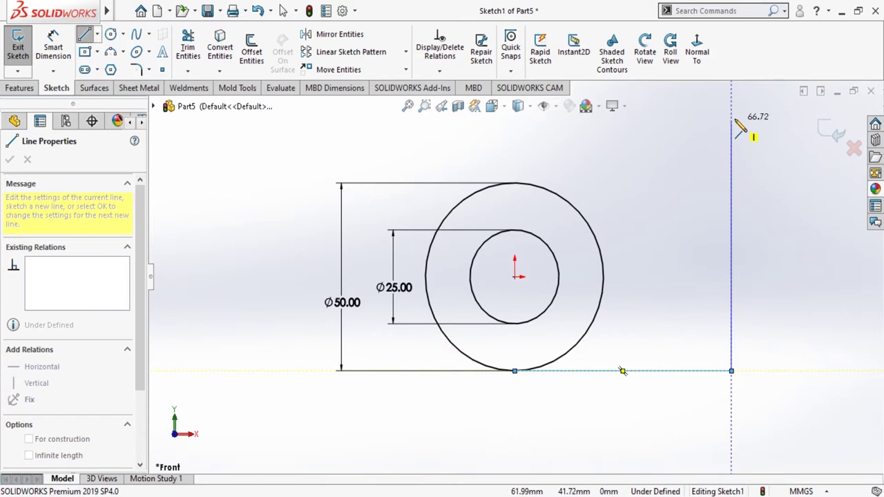
pyautogui.click(732, 107)
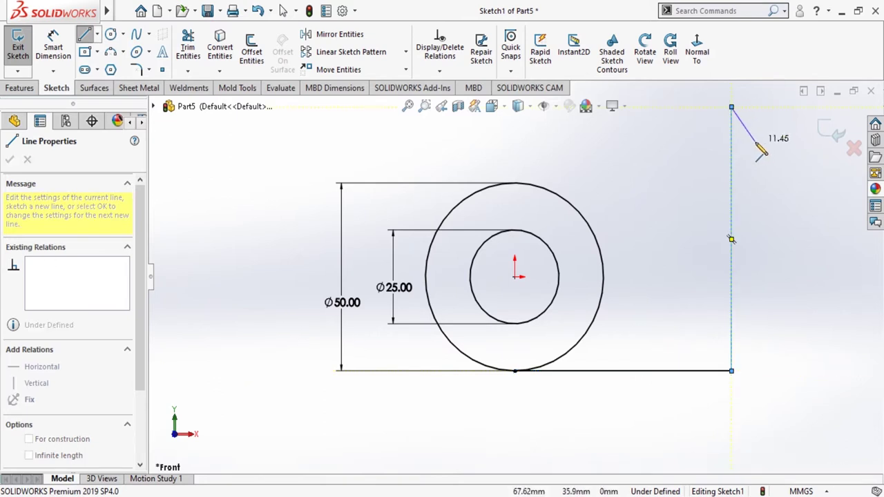
pyautogui.click(700, 107)
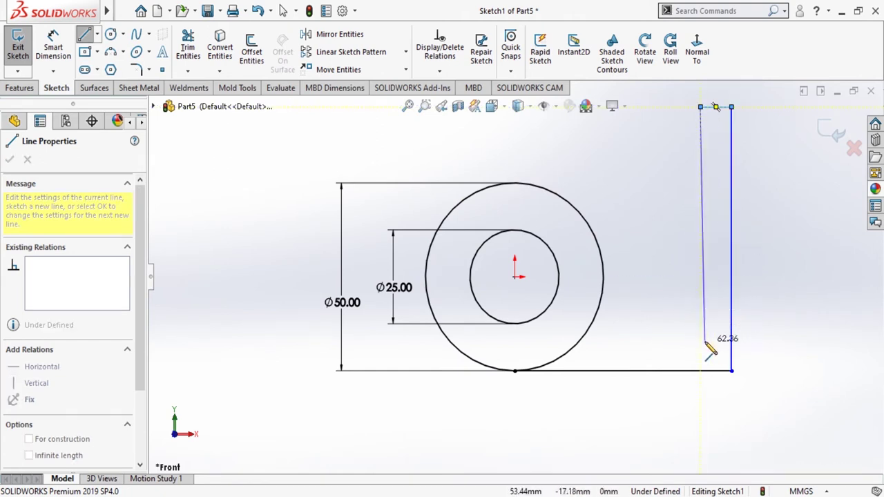
pyautogui.click(701, 343)
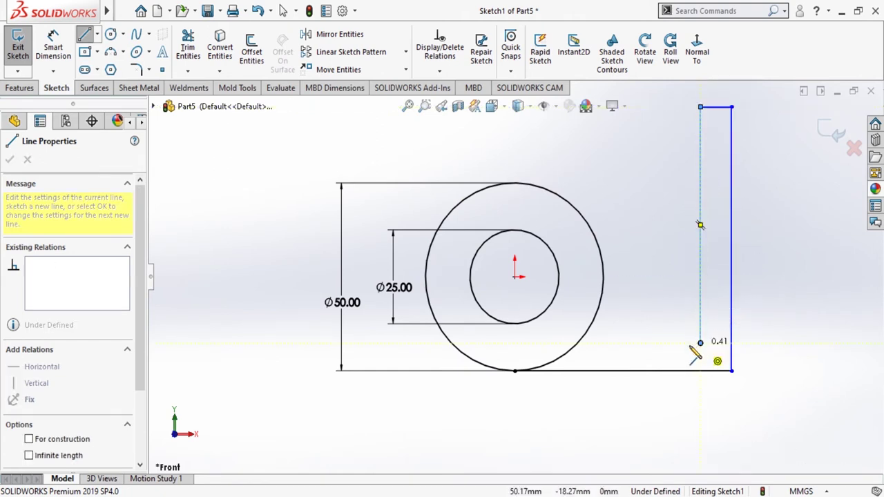
pyautogui.click(577, 343)
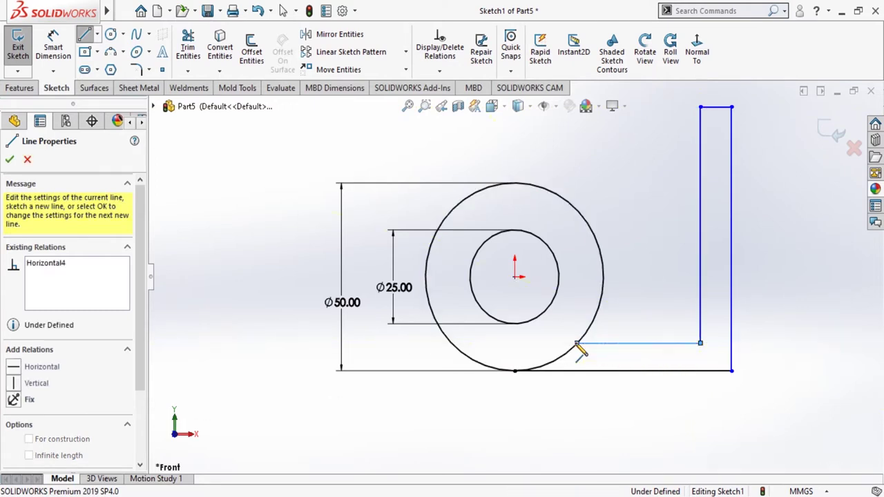
pyautogui.press('Escape')
pyautogui.press('Escape')
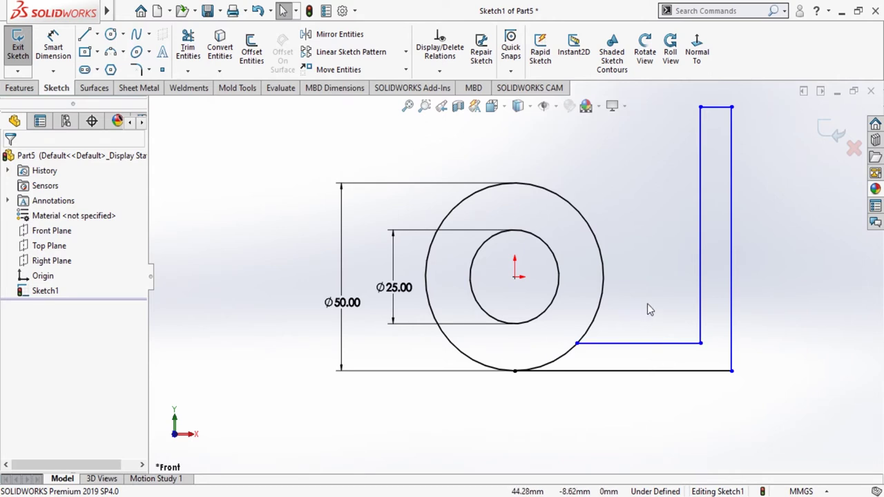
pyautogui.press('z')
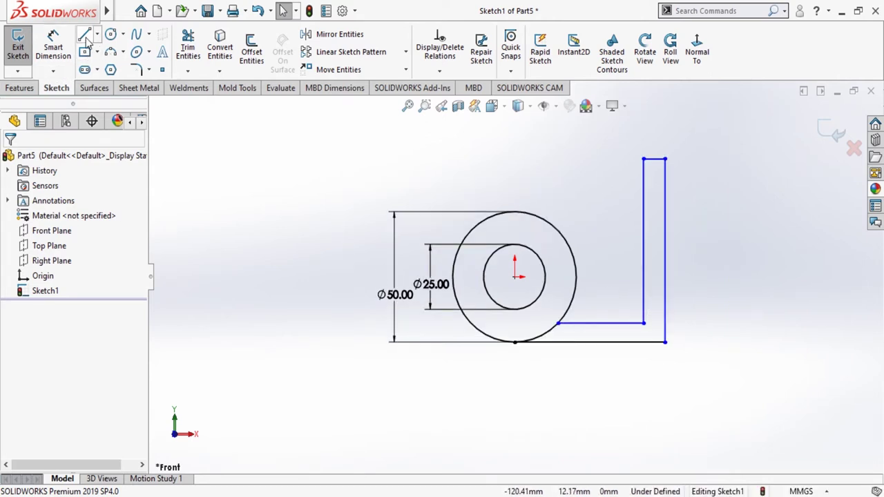
# Draw a tab running left from the outer circle's top and back onto the circle
pyautogui.press('l')
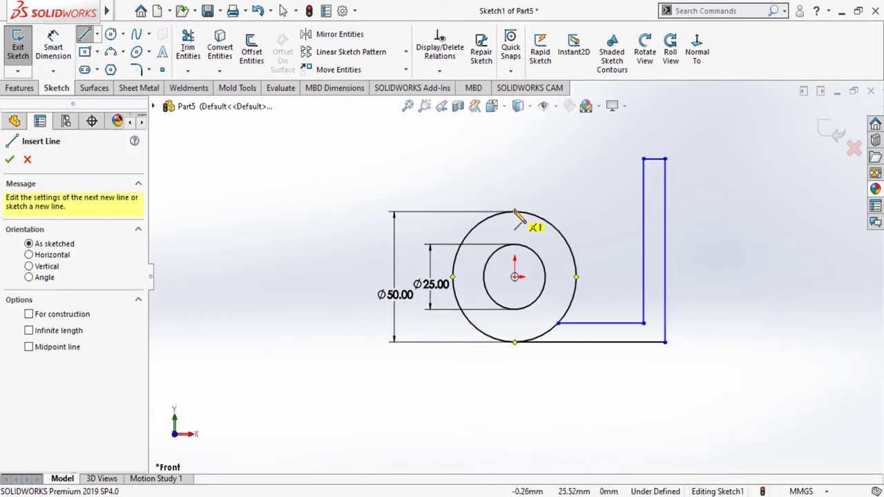
pyautogui.click(514, 212)
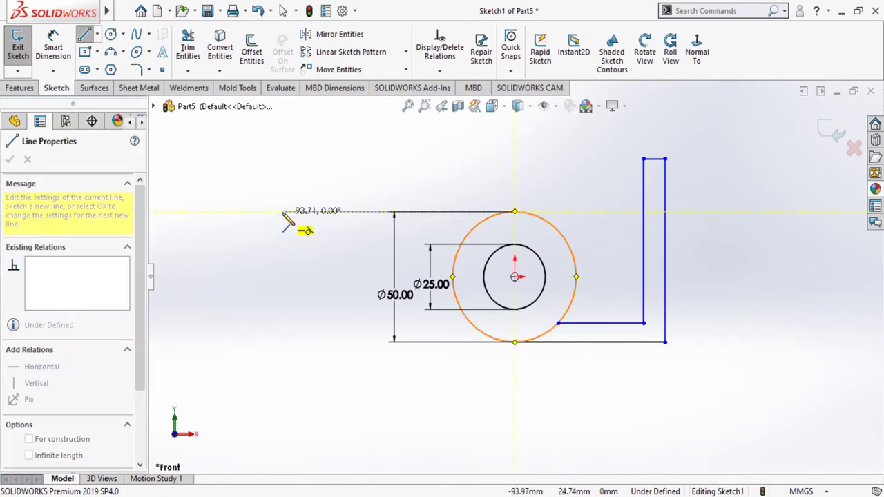
pyautogui.click(282, 212)
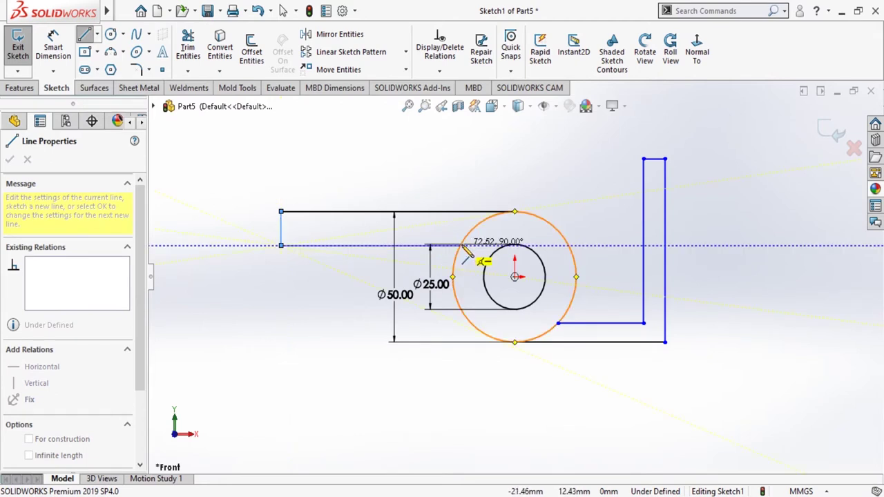
pyautogui.click(460, 245)
pyautogui.press('Escape')
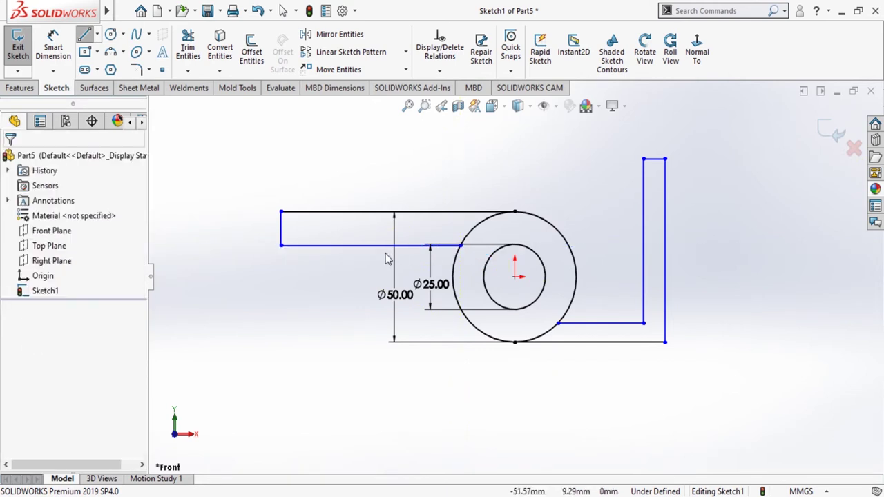
pyautogui.press('Escape')
pyautogui.click(325, 250)
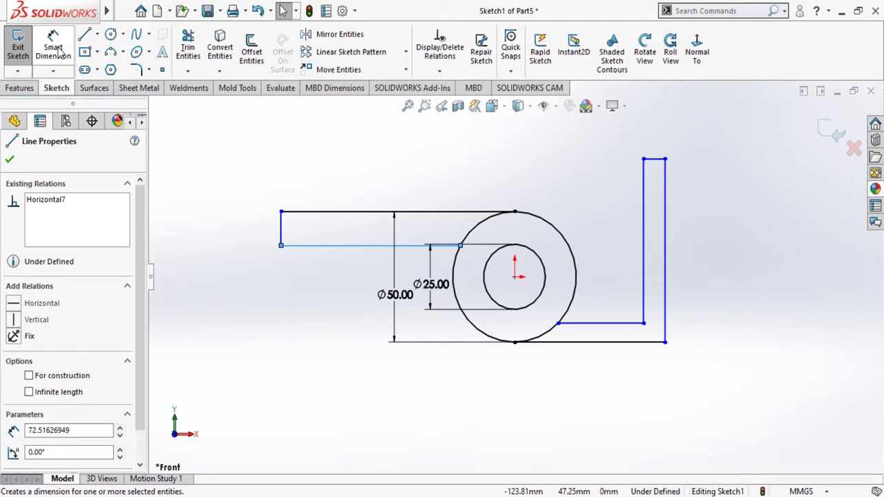
# Add horizontal dimensions from the circle centre: 66 mm to the tab's left end, 56 mm to the base's right edge
pyautogui.click(59, 51)
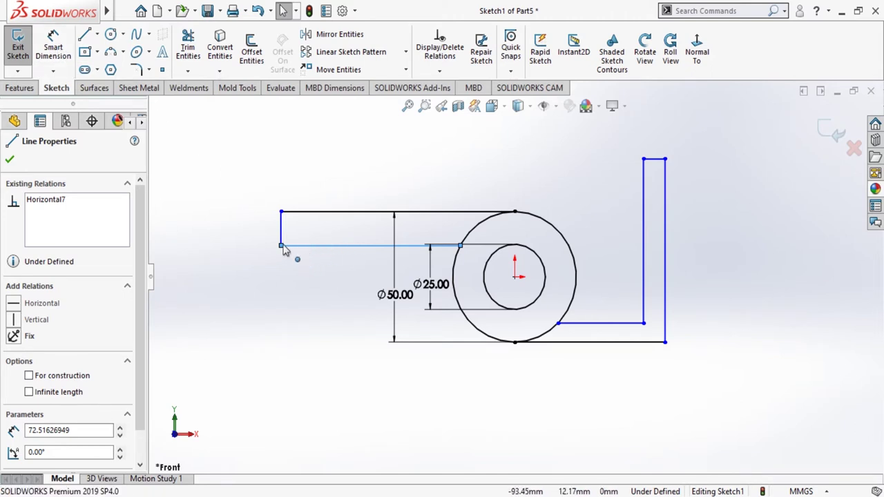
pyautogui.click(59, 55)
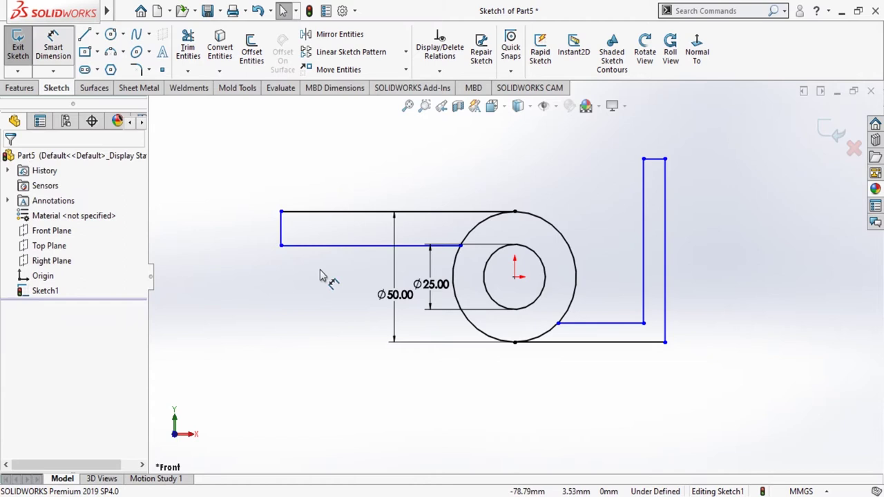
pyautogui.click(282, 248)
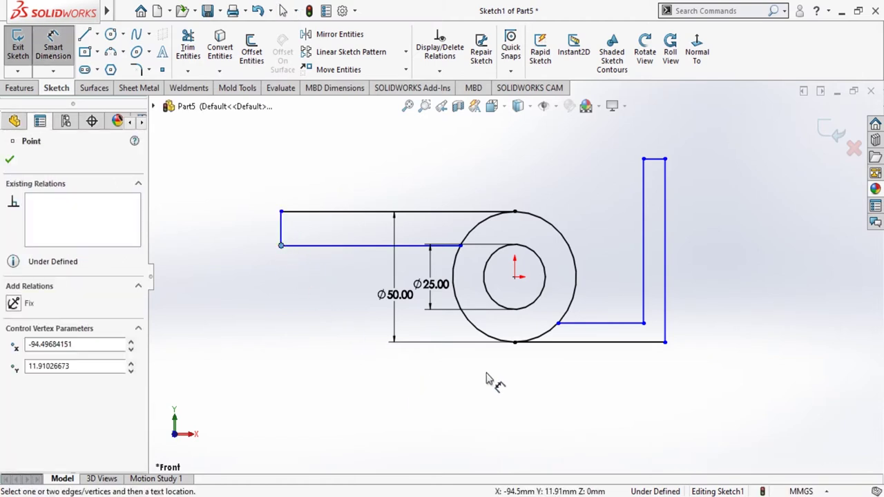
pyautogui.click(515, 277)
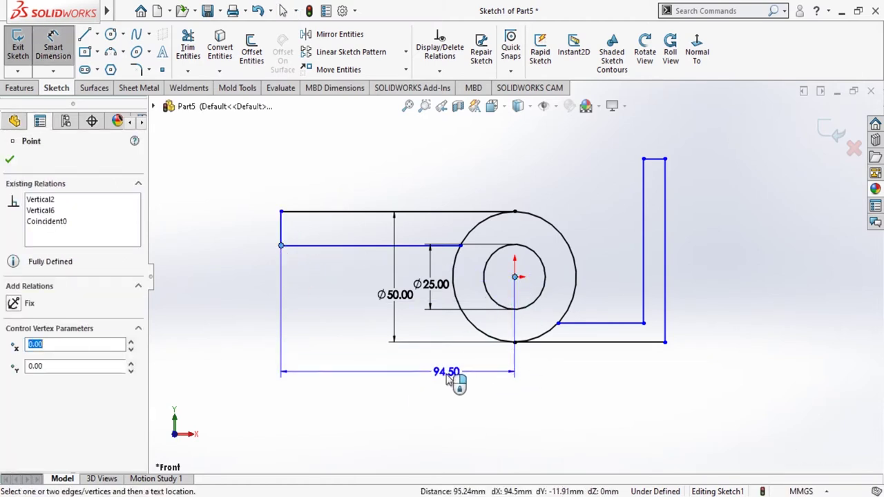
pyautogui.click(384, 410)
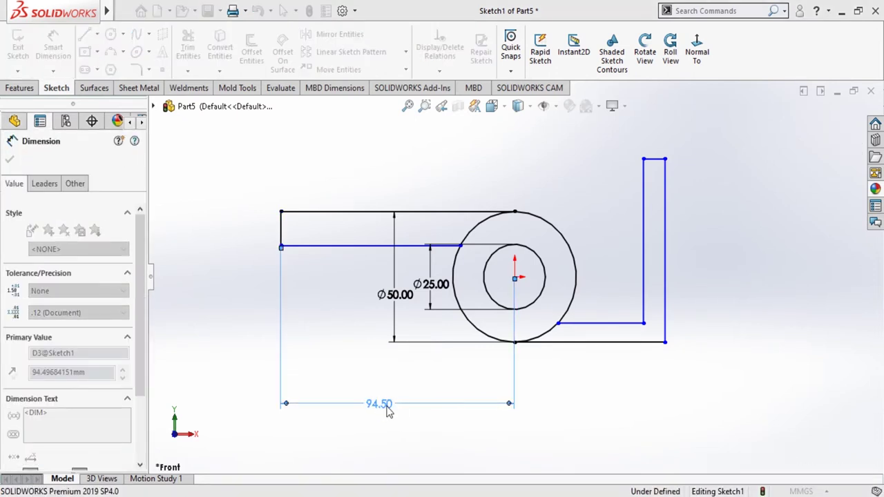
pyautogui.write('66')
pyautogui.press('Return')
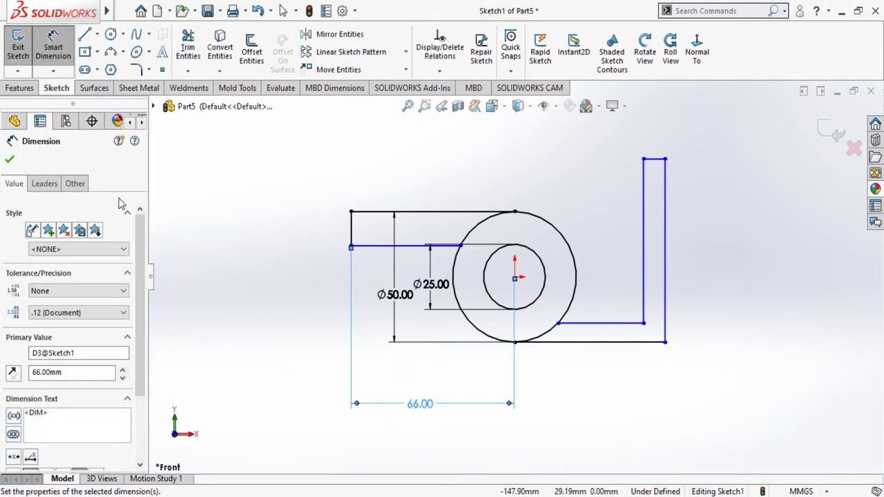
pyautogui.click(10, 161)
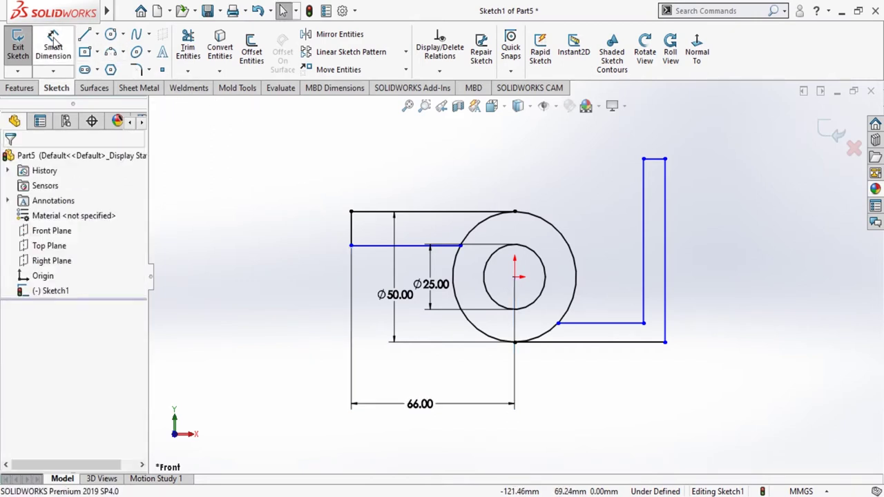
pyautogui.click(515, 277)
pyautogui.click(667, 345)
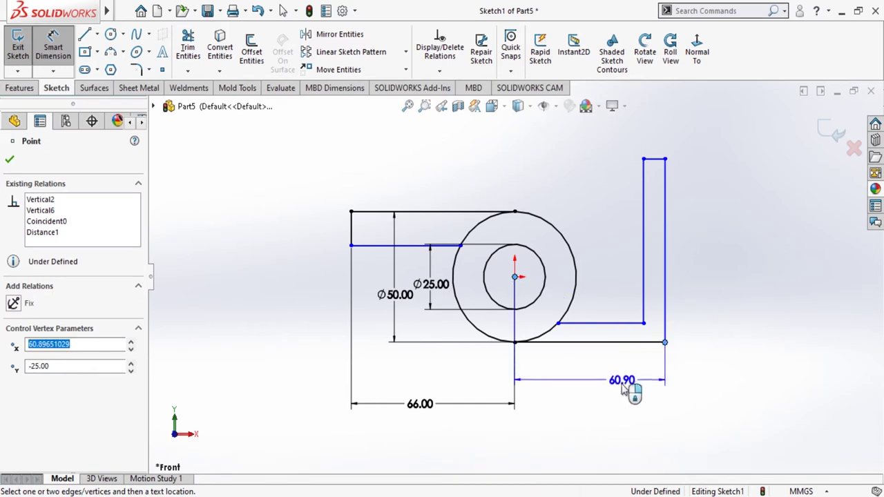
pyautogui.click(593, 413)
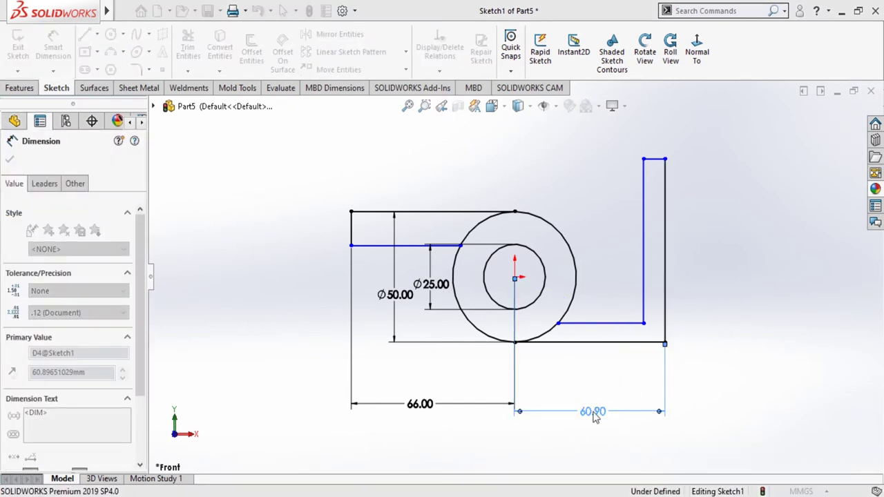
pyautogui.write('56')
pyautogui.press('Return')
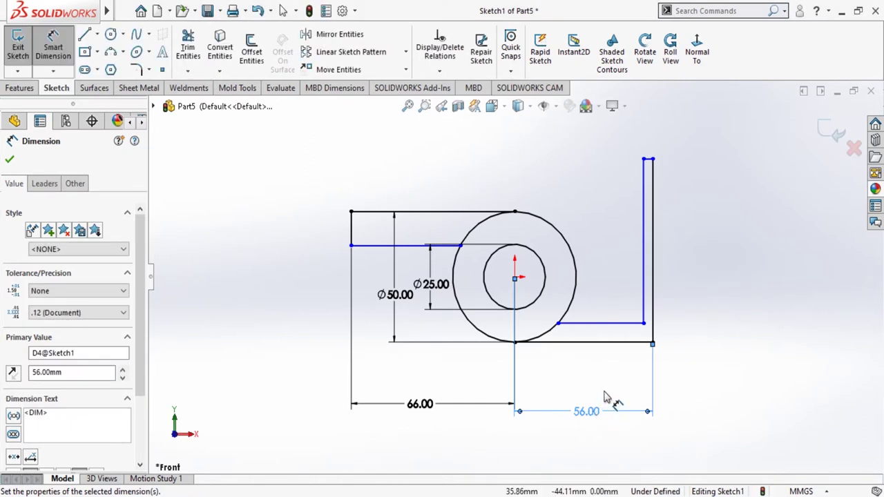
# Set the upright and base thicknesses to 16 mm each
pyautogui.click(644, 298)
pyautogui.click(648, 298)
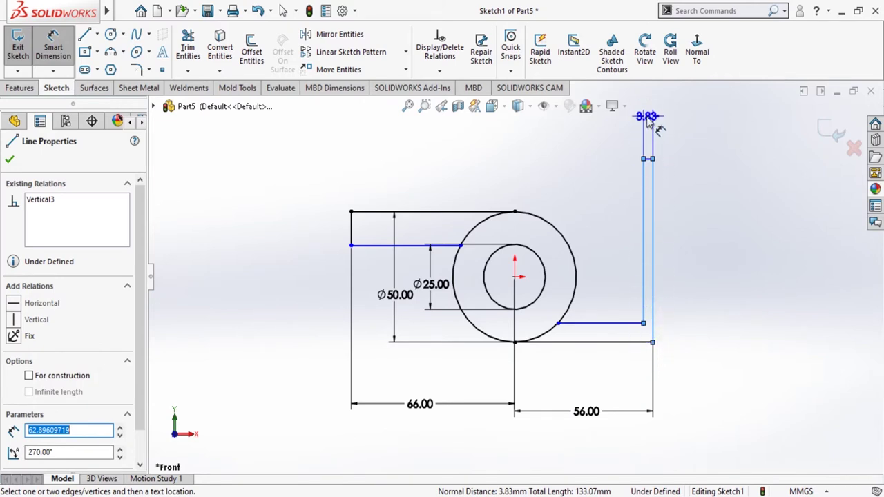
pyautogui.click(648, 117)
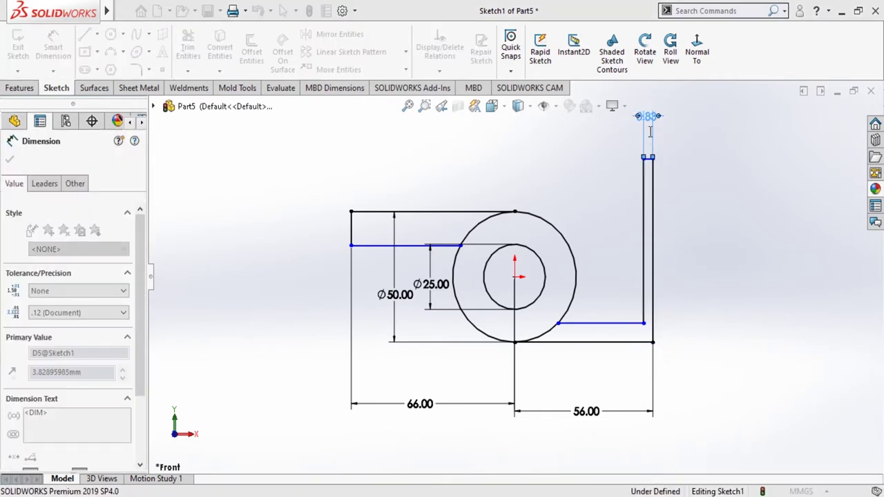
pyautogui.write('16')
pyautogui.press('Return')
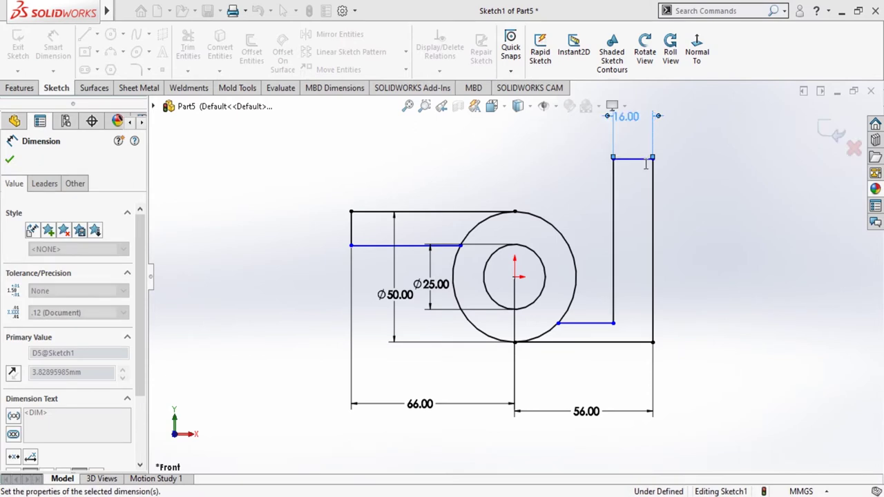
pyautogui.click(9, 160)
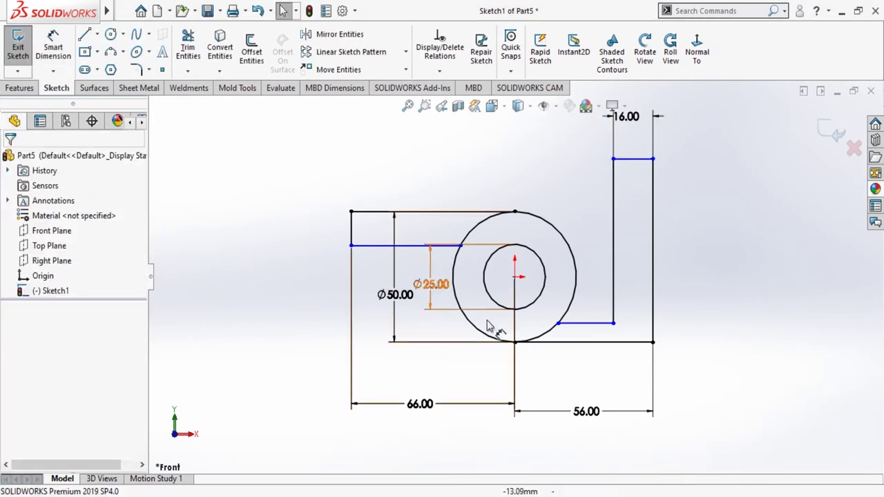
pyautogui.click(53, 47)
pyautogui.click(599, 324)
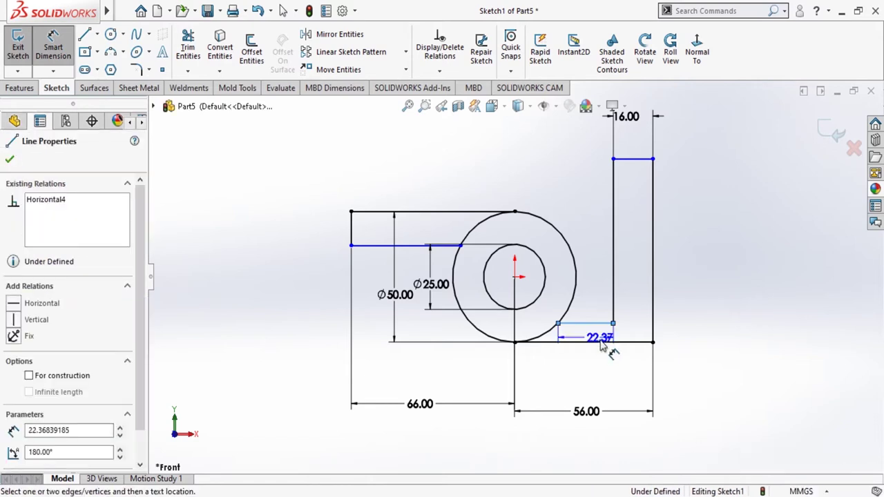
pyautogui.click(604, 343)
pyautogui.click(713, 342)
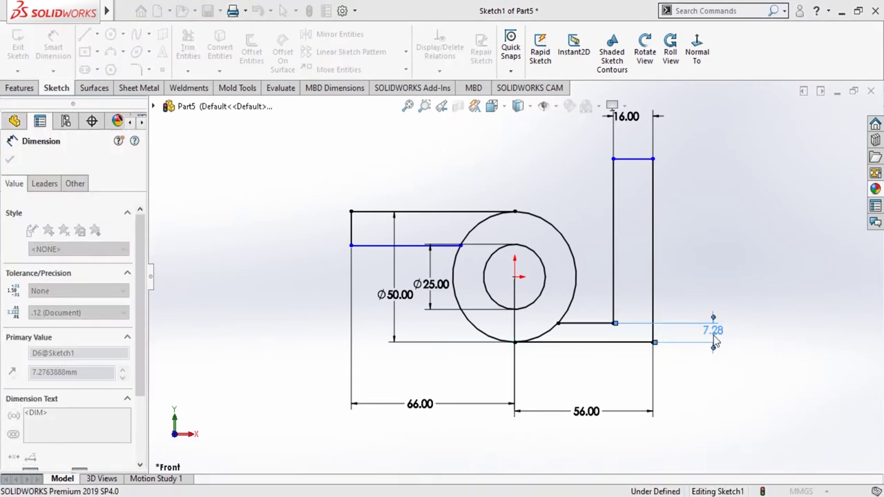
pyautogui.write('16')
pyautogui.press('Return')
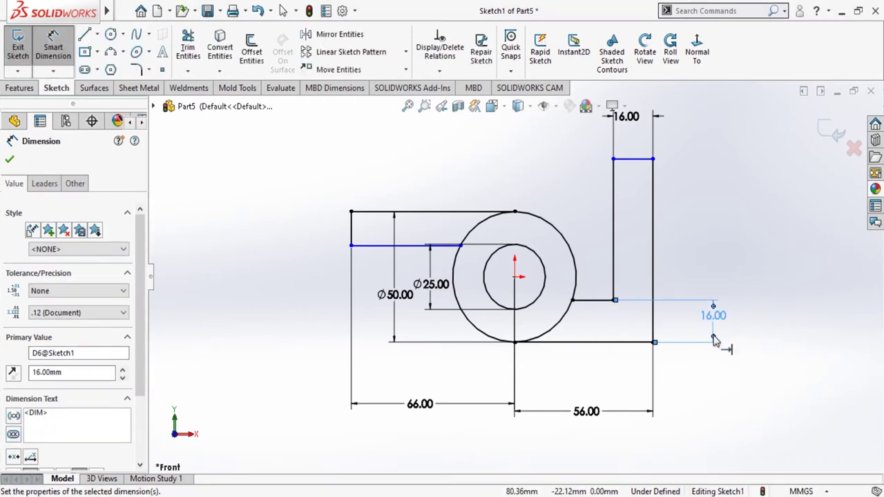
pyautogui.click(10, 158)
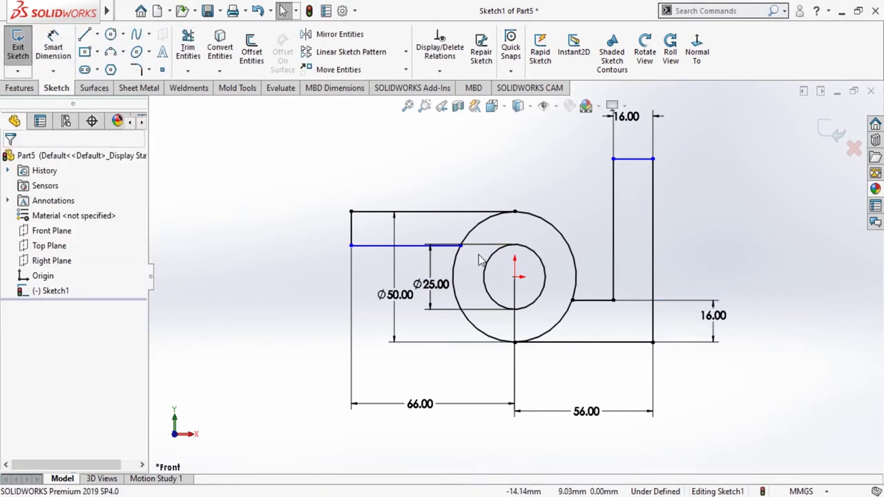
# Set the left arm thickness to 16 mm and the overall height to 75 mm
pyautogui.click(53, 45)
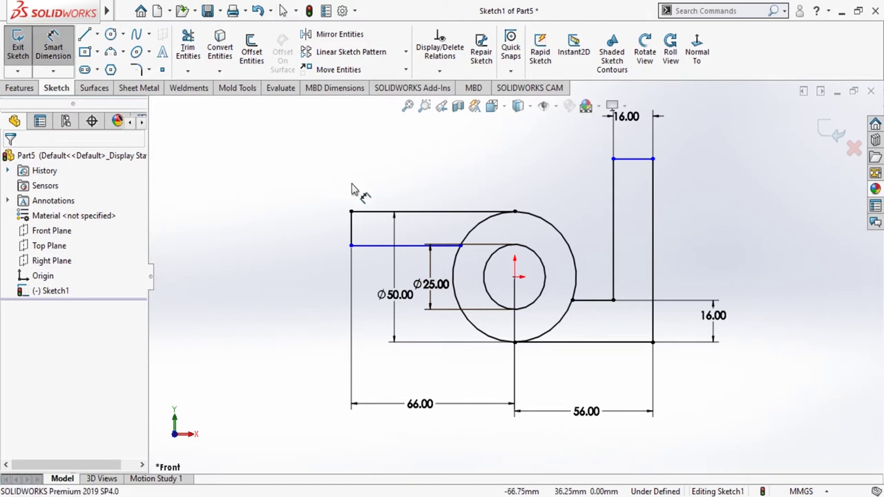
pyautogui.click(384, 214)
pyautogui.click(387, 245)
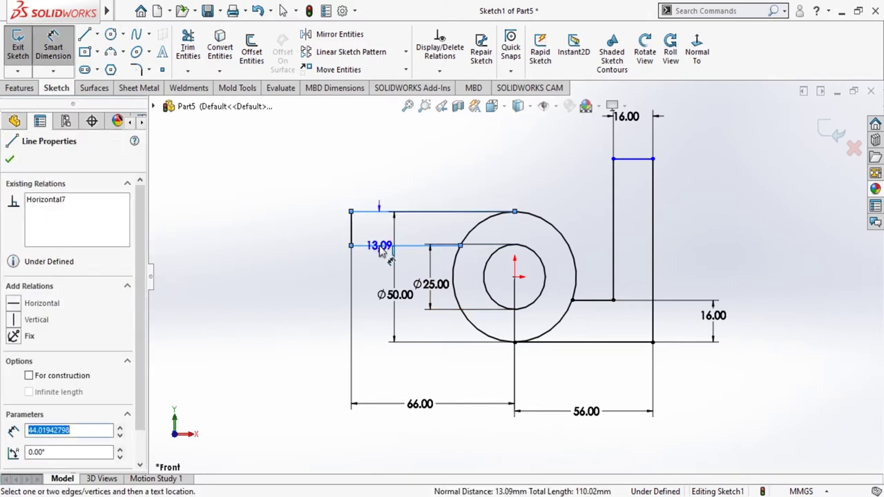
pyautogui.click(290, 235)
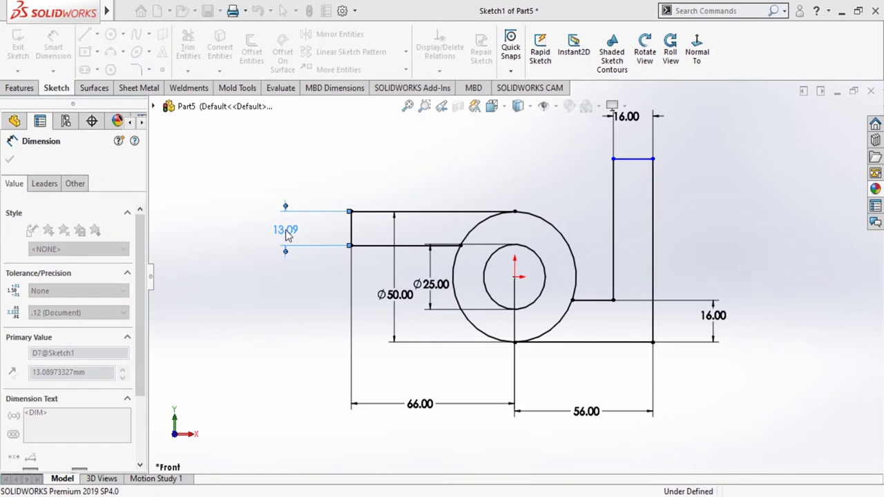
pyautogui.write('16')
pyautogui.press('Return')
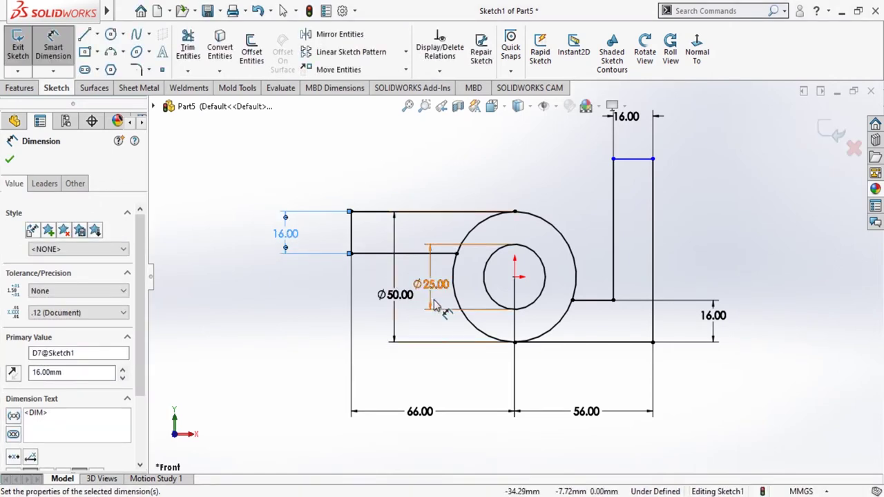
pyautogui.click(653, 160)
pyautogui.click(652, 342)
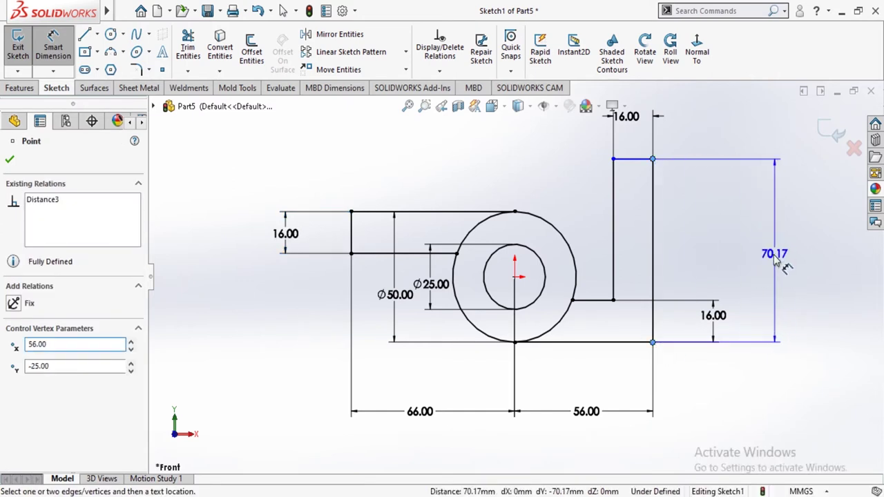
pyautogui.click(777, 259)
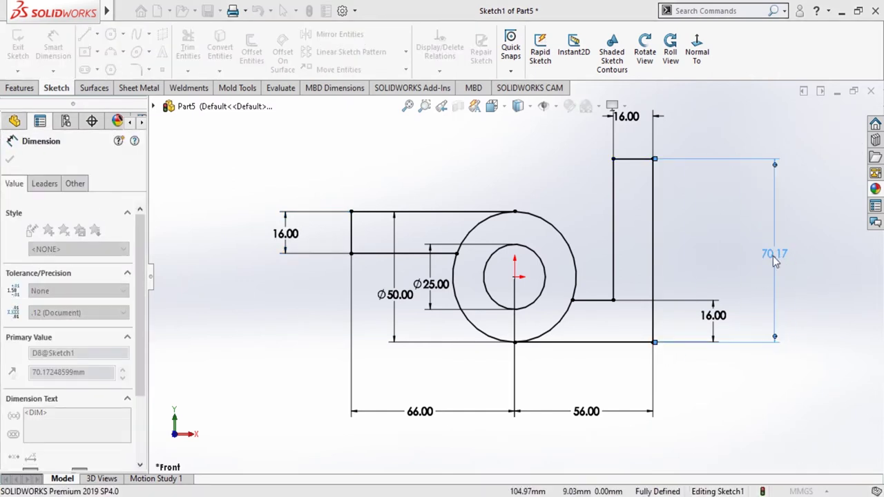
pyautogui.write('75')
pyautogui.press('Return')
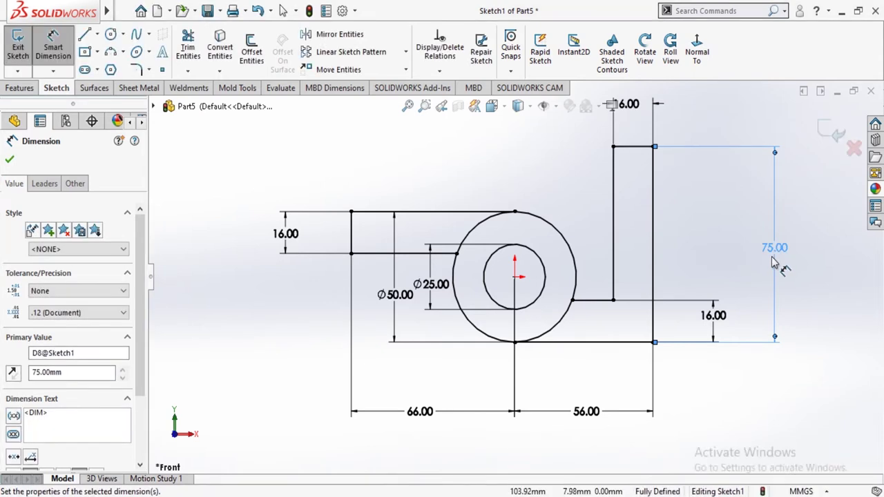
# Trim away the upper-left arc of the Ø50 circle
pyautogui.click(9, 161)
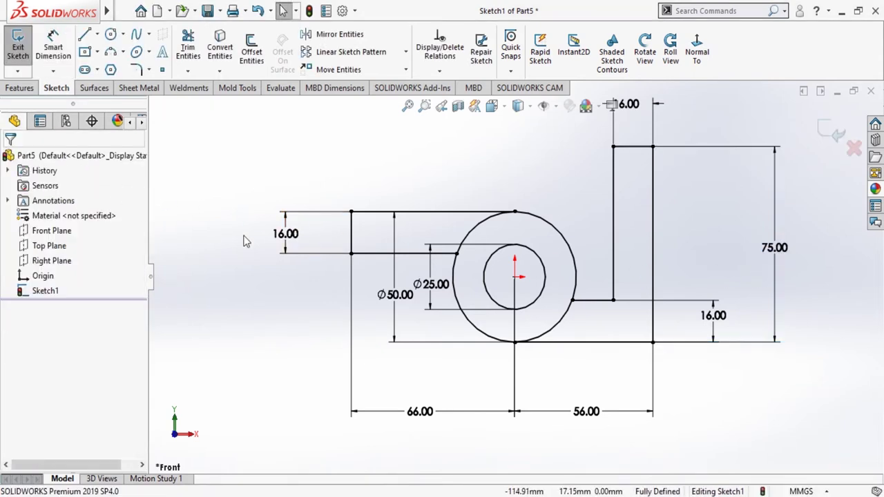
pyautogui.click(188, 43)
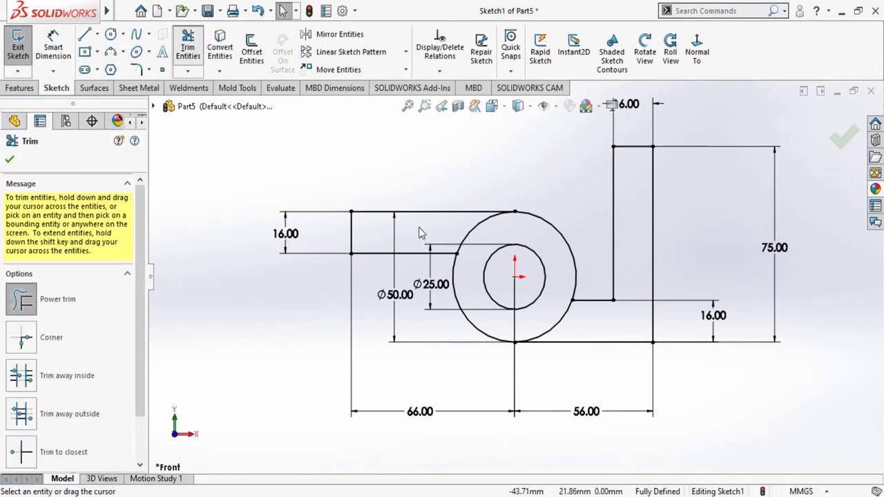
pyautogui.moveTo(437, 237); pyautogui.dragTo(472, 235)
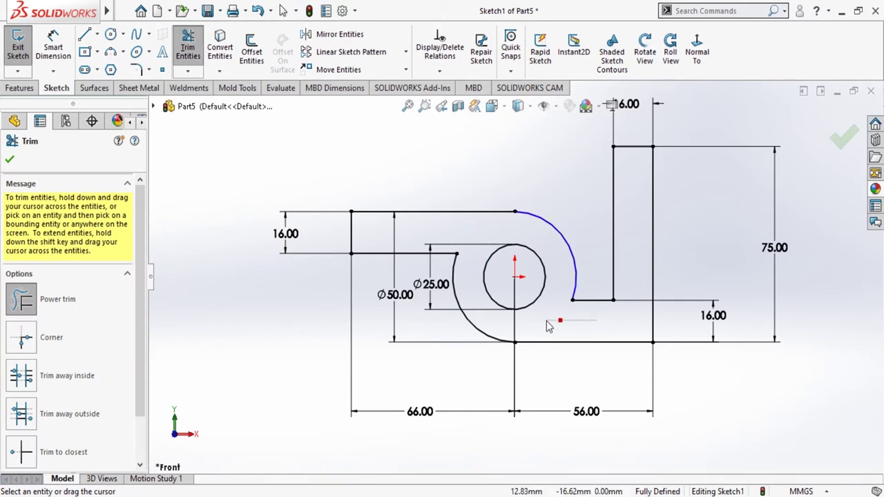
pyautogui.click(10, 160)
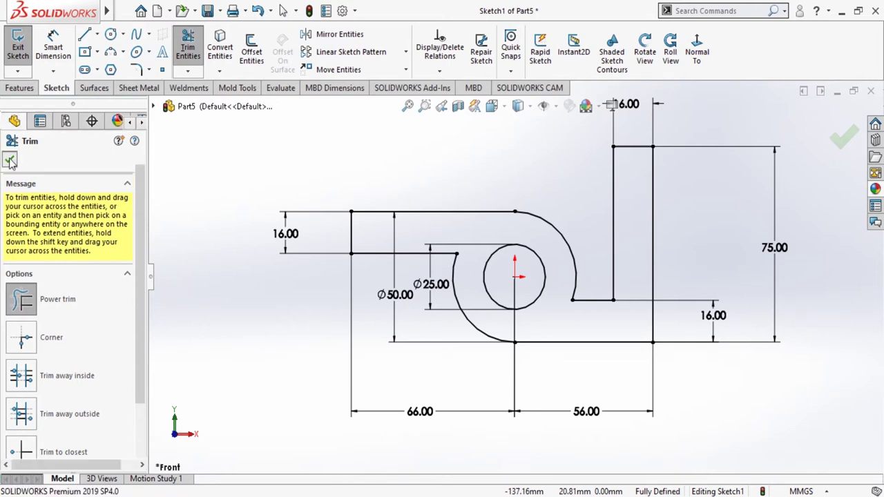
# Extrude the sketch 76 mm into a solid bracket body
pyautogui.click(20, 87)
pyautogui.click(23, 48)
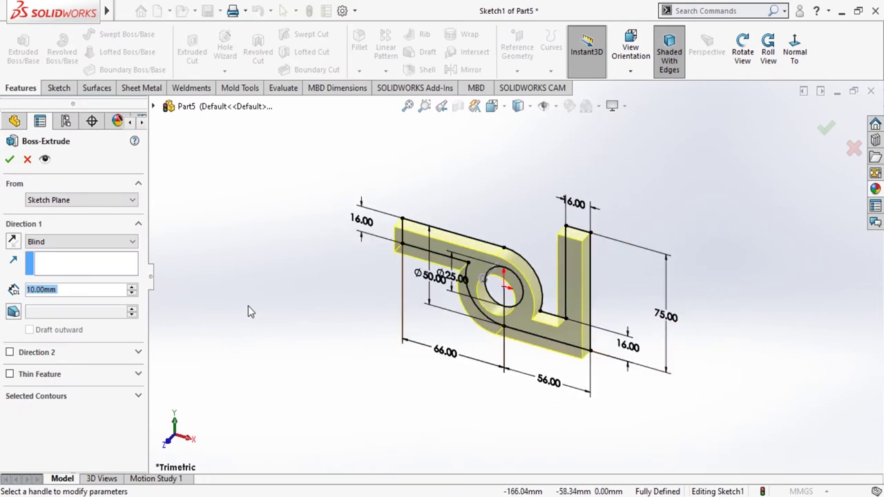
pyautogui.write('76')
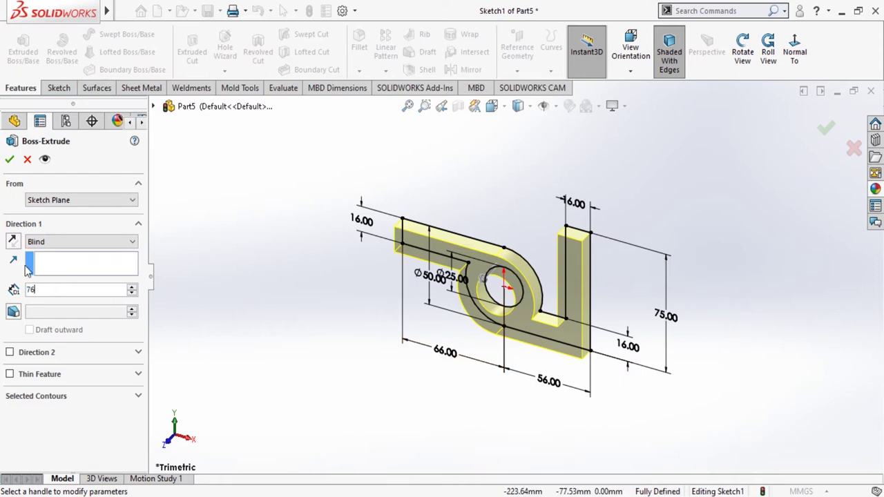
pyautogui.click(9, 161)
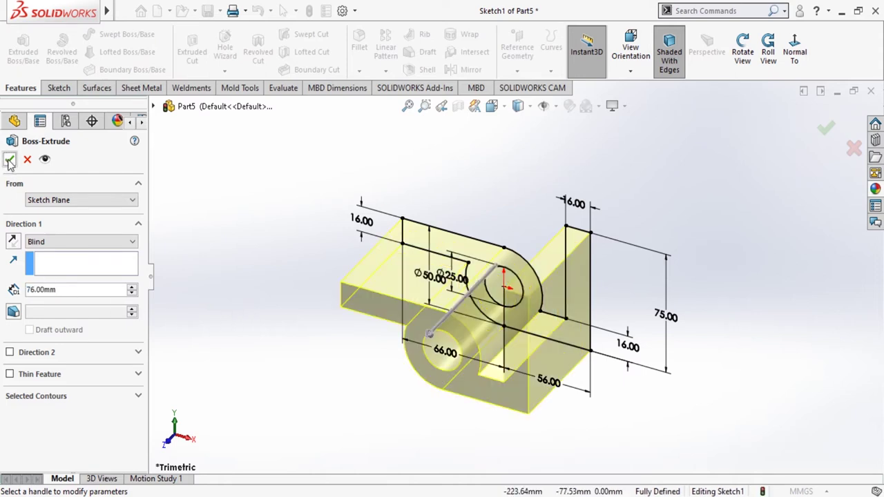
pyautogui.click(10, 162)
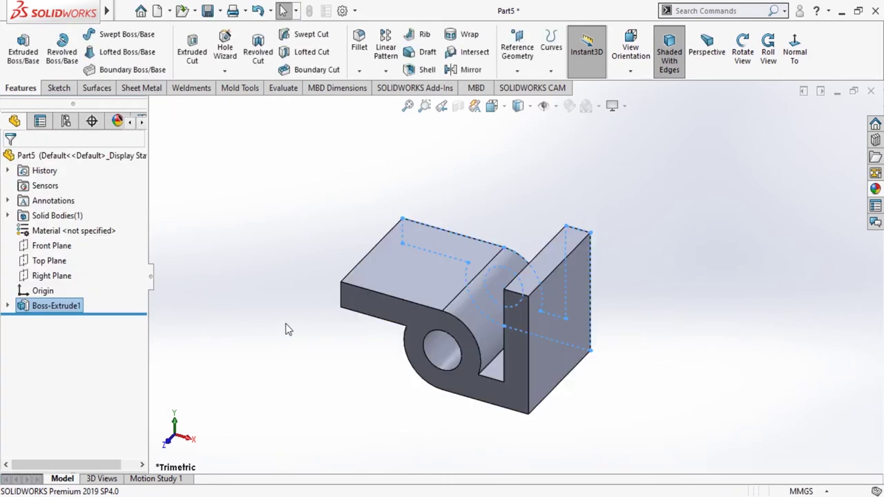
pyautogui.click(572, 401)
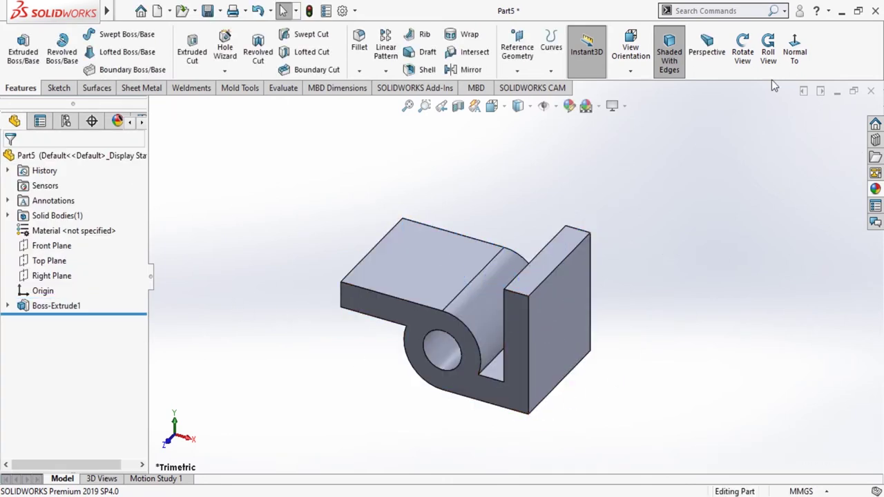
# Chamfer the upright's two top edges at 13 mm × 45°
pyautogui.click(743, 51)
pyautogui.moveTo(641, 306)
pyautogui.mouseDown()
pyautogui.moveTo(686, 306)
pyautogui.moveTo(661, 288)
pyautogui.moveTo(657, 312)
pyautogui.mouseUp()
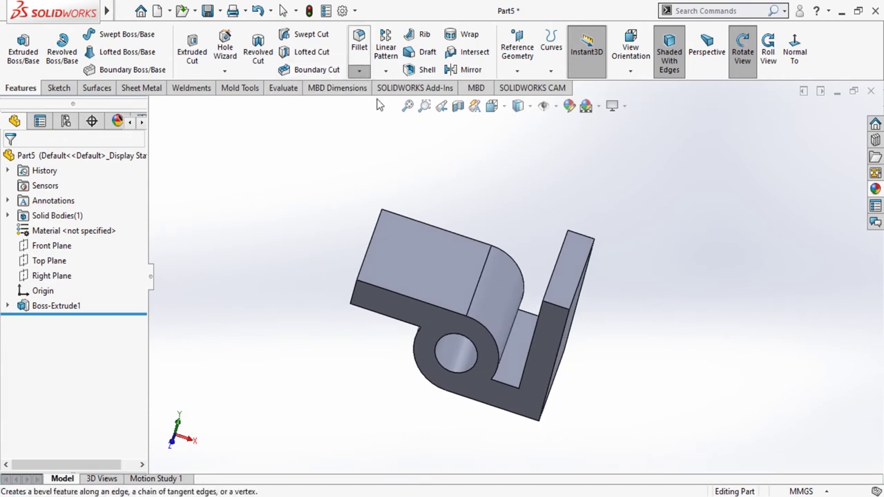
pyautogui.press('c')
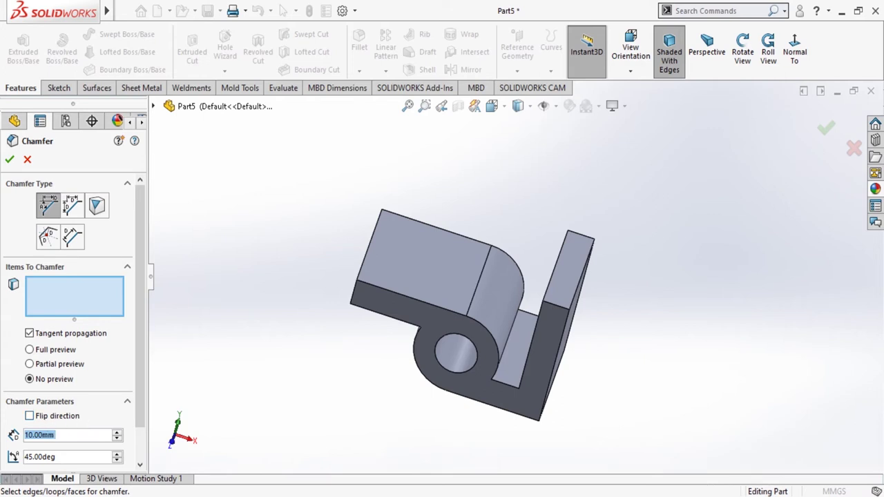
pyautogui.write('13')
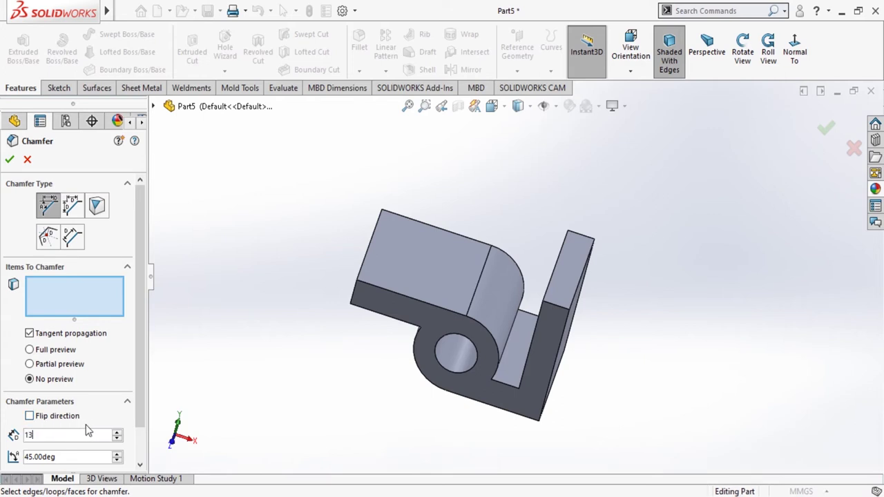
pyautogui.click(558, 309)
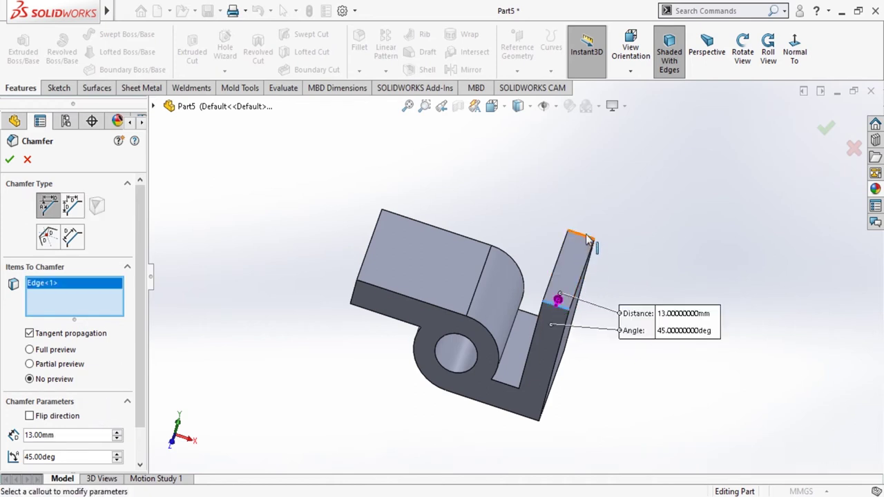
pyautogui.click(586, 239)
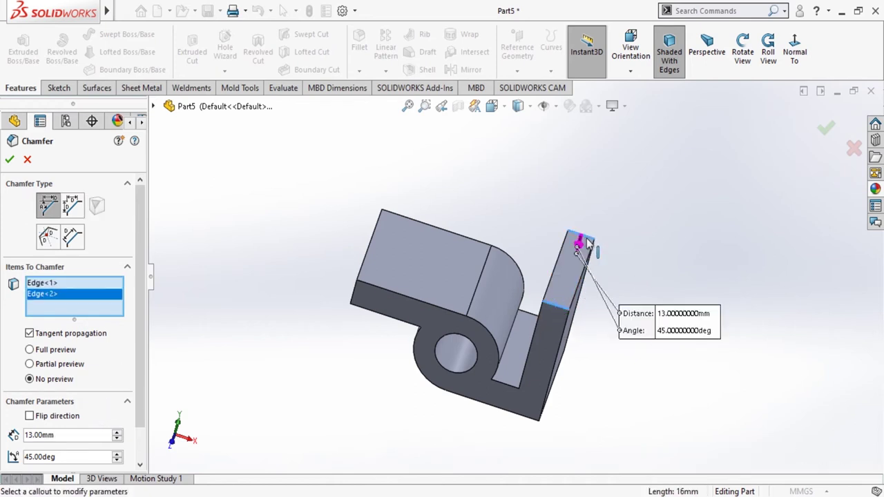
pyautogui.click(9, 160)
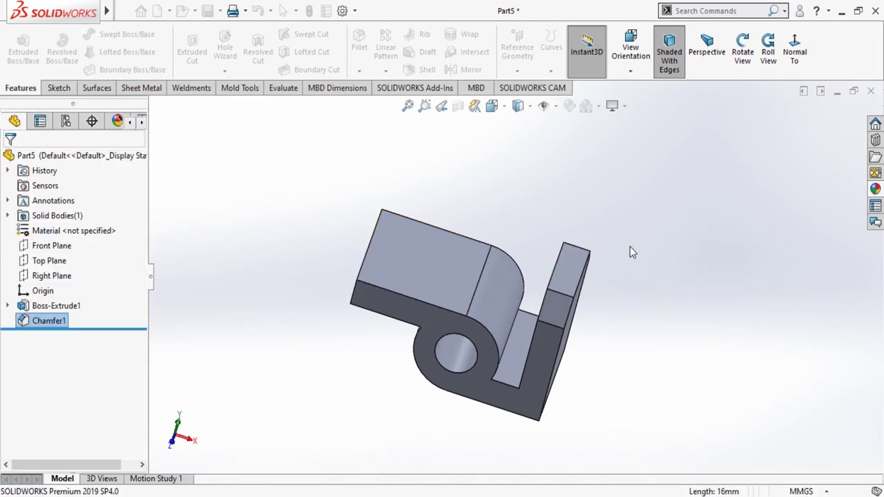
# Open a new sketch on the upright's large outer face and view it straight on
pyautogui.click(743, 52)
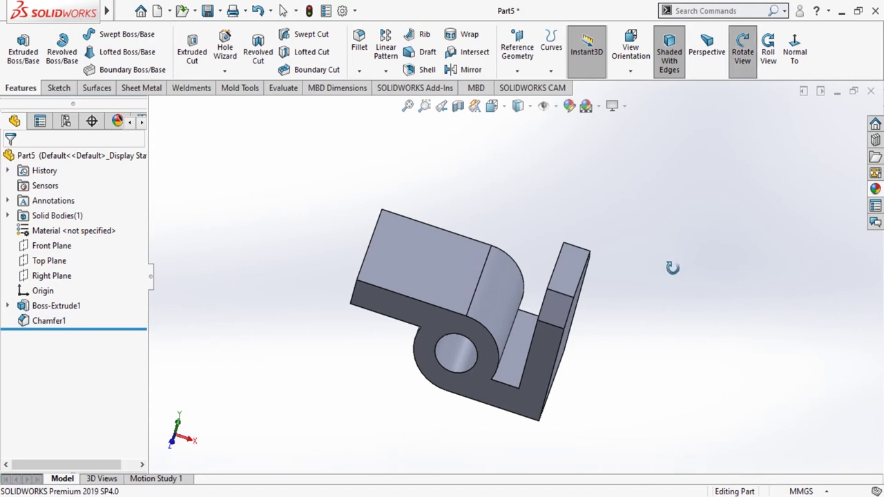
pyautogui.moveTo(673, 268)
pyautogui.mouseDown()
pyautogui.moveTo(614, 242)
pyautogui.moveTo(661, 243)
pyautogui.moveTo(719, 278)
pyautogui.moveTo(609, 272)
pyautogui.moveTo(581, 284)
pyautogui.mouseUp()
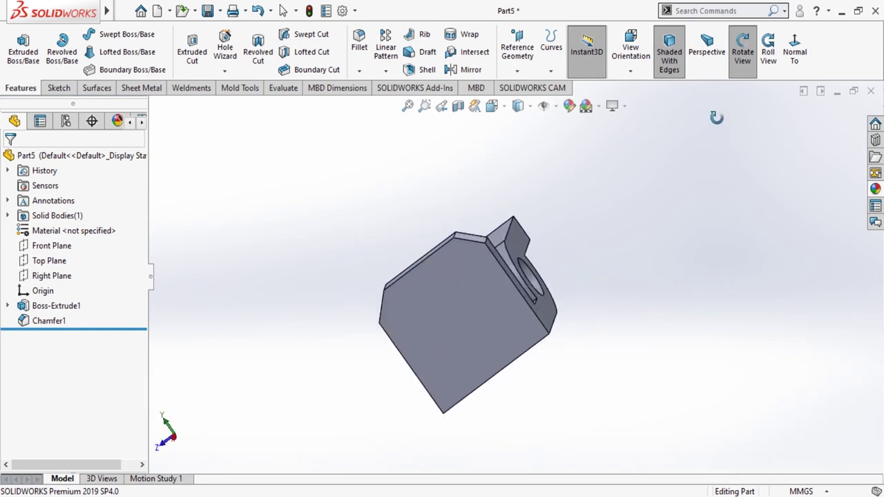
pyautogui.click(743, 52)
pyautogui.click(465, 310)
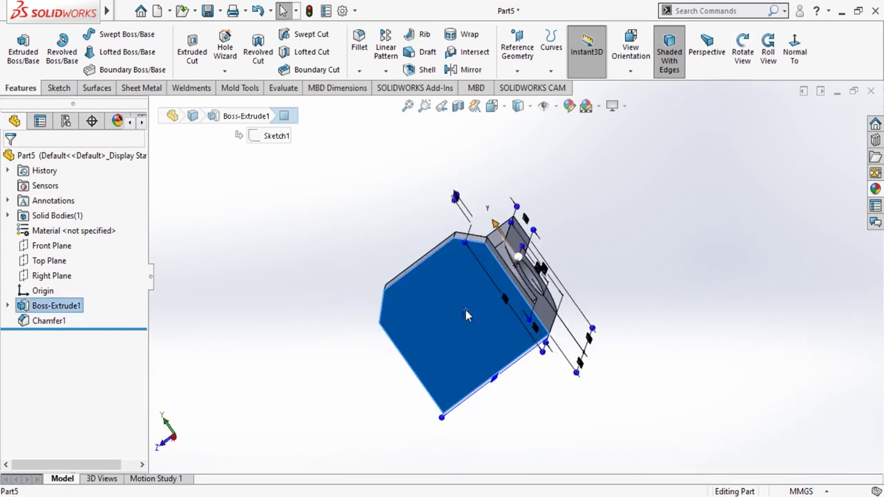
pyautogui.click(518, 270)
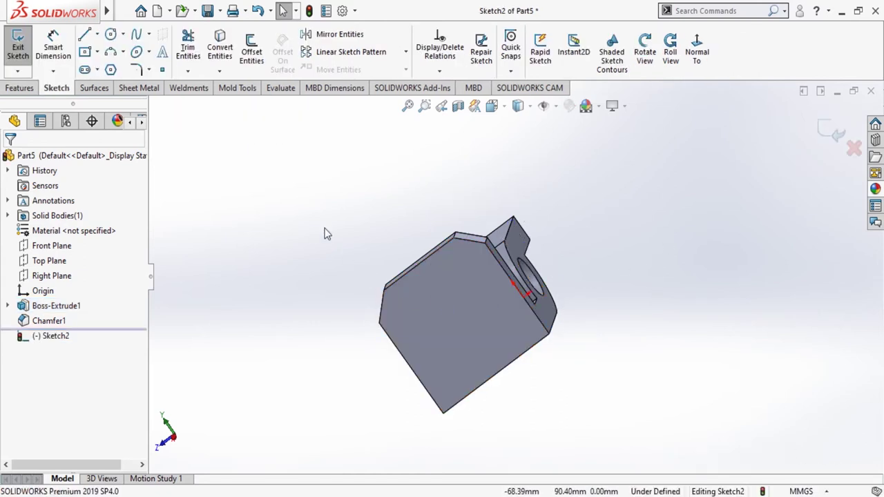
pyautogui.click(697, 50)
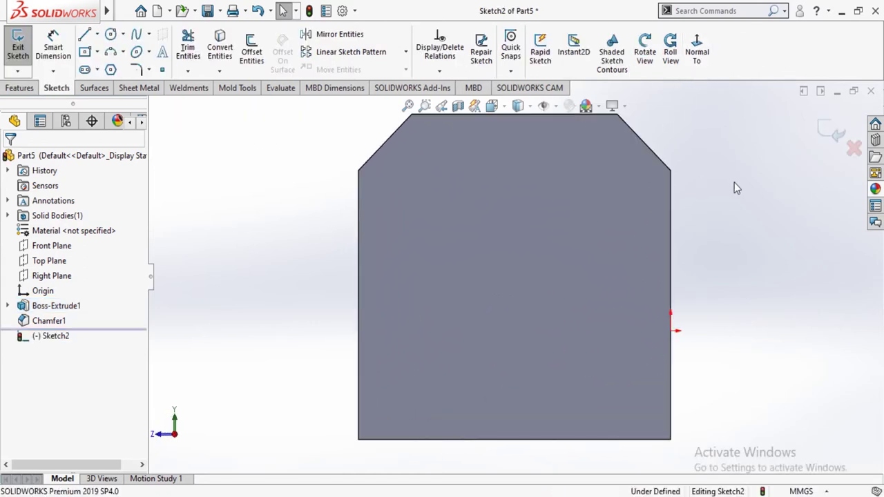
pyautogui.scroll(2, 587, 211)
pyautogui.scroll(-1, 583, 210)
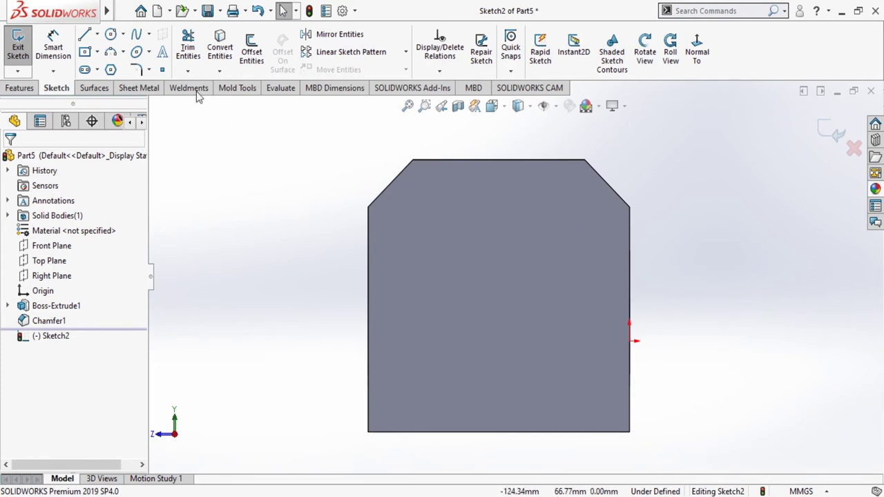
pyautogui.click(110, 34)
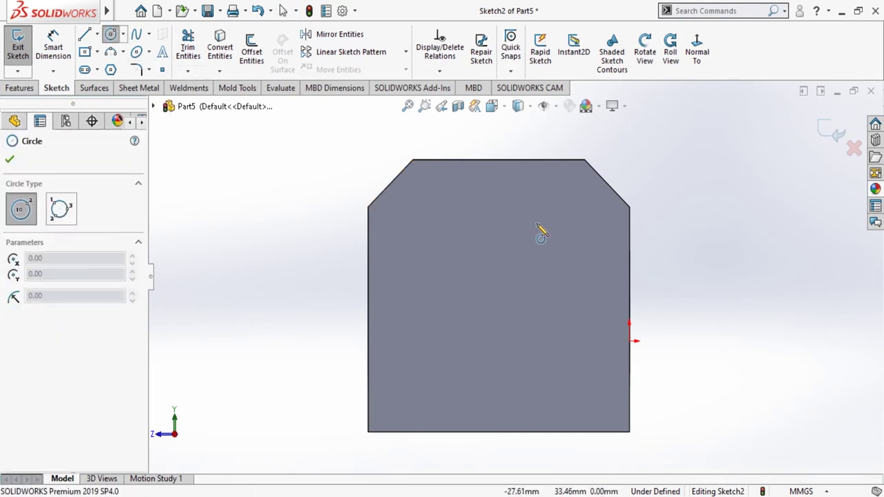
# Draw a circle on the upright face and dimension it Ø25 mm
pyautogui.moveTo(497, 258); pyautogui.dragTo(530, 306)
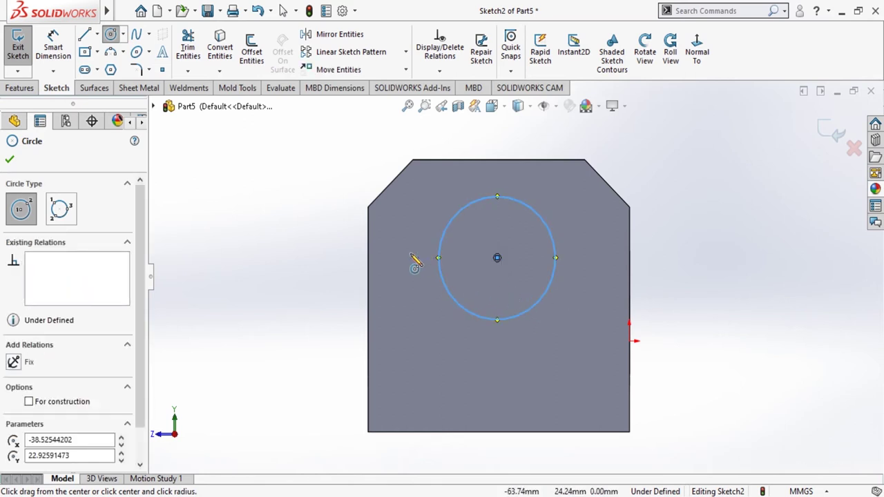
pyautogui.press('Escape')
pyautogui.click(54, 42)
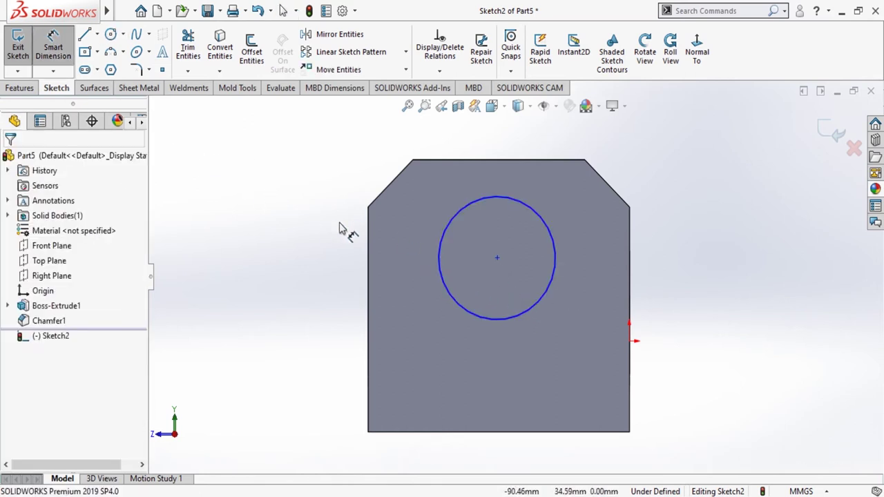
pyautogui.click(555, 269)
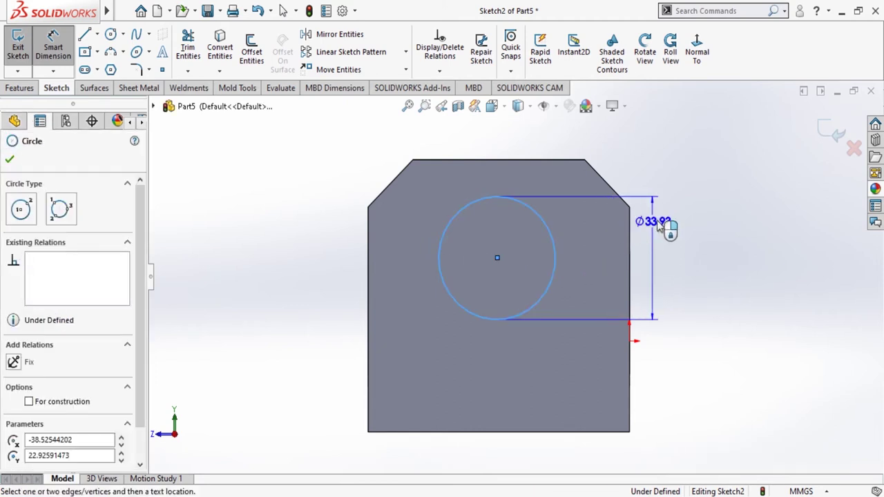
pyautogui.click(668, 250)
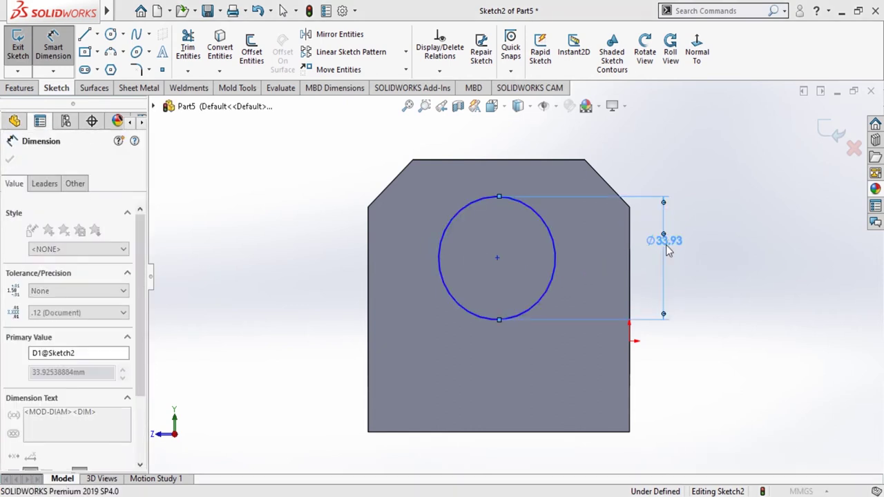
pyautogui.write('25')
pyautogui.press('Return')
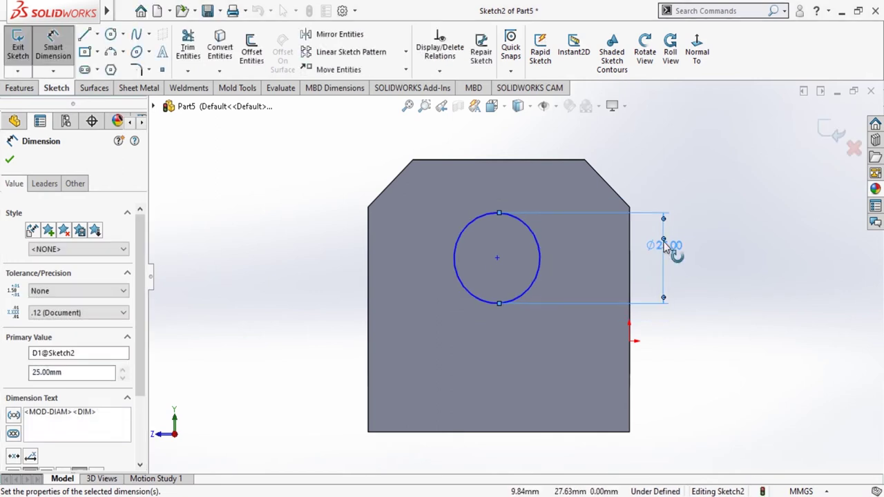
pyautogui.click(8, 162)
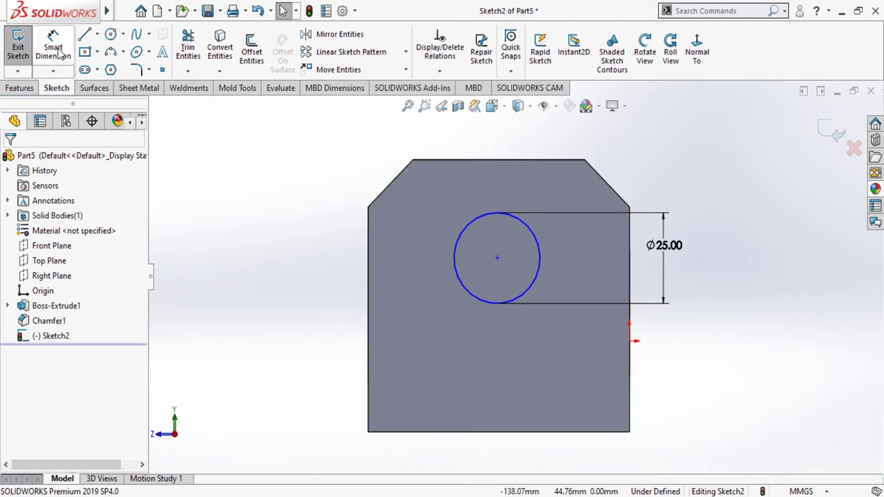
# Locate the circle centre 38 mm from the left edge and 32 mm below the top edge
pyautogui.click(59, 53)
pyautogui.click(498, 257)
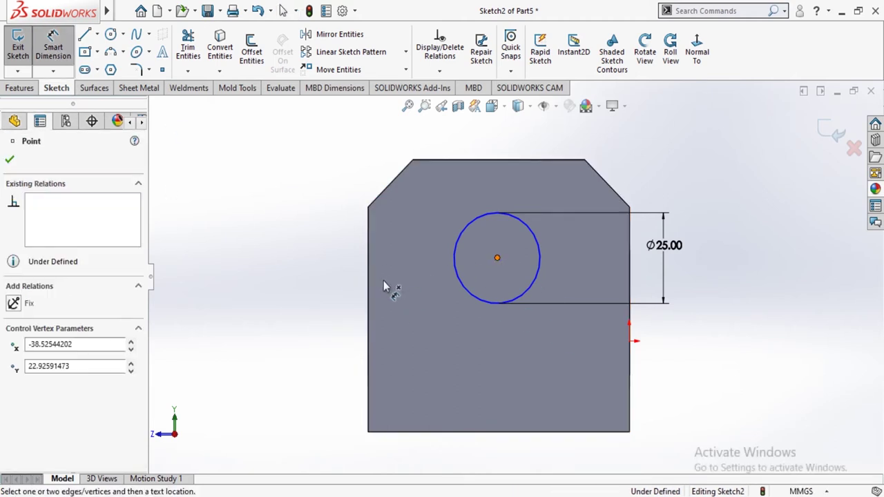
pyautogui.click(368, 296)
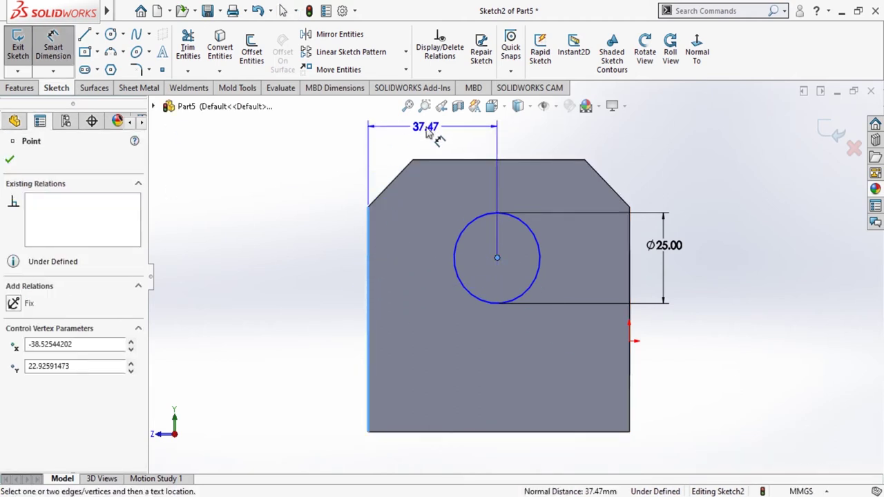
pyautogui.click(427, 131)
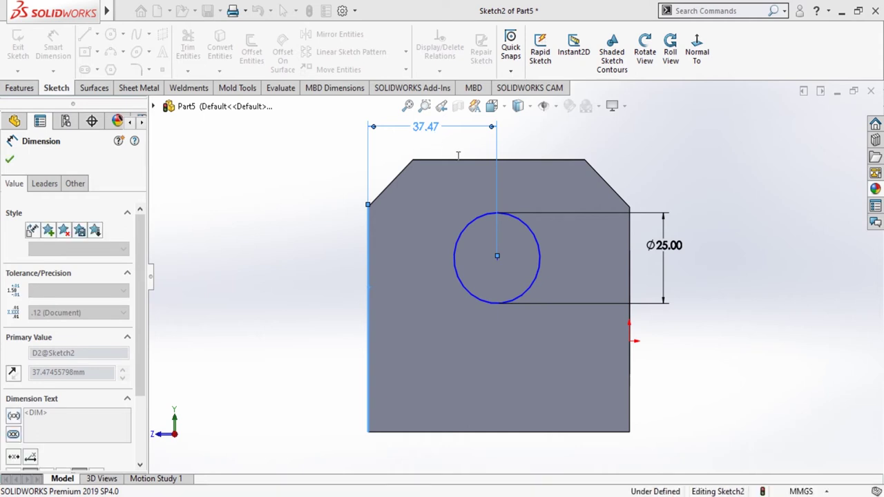
pyautogui.write('38')
pyautogui.press('Return')
pyautogui.click(12, 159)
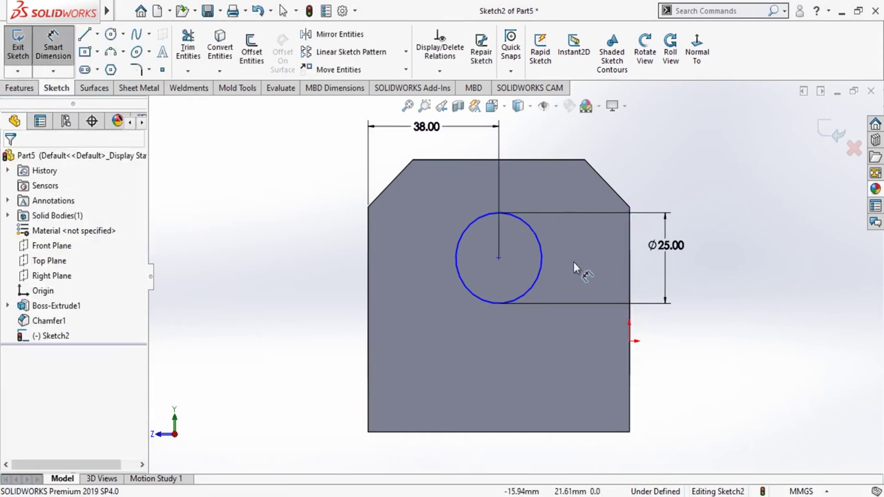
pyautogui.click(499, 258)
pyautogui.click(549, 161)
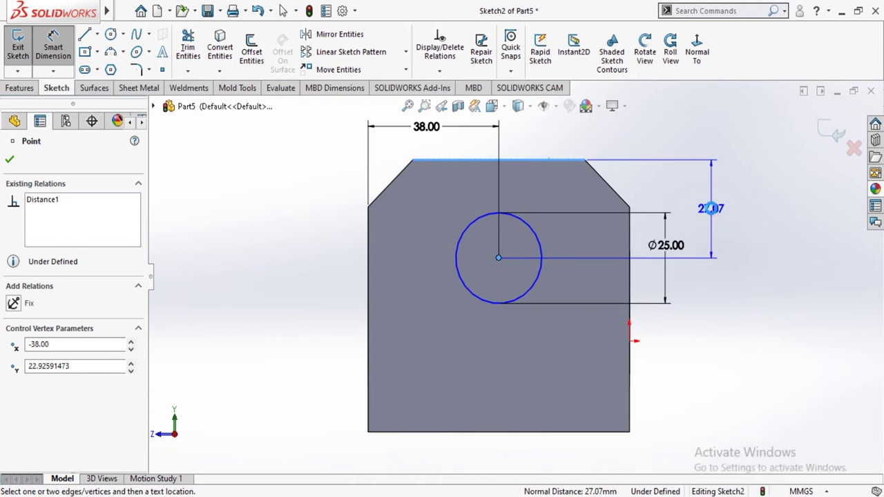
pyautogui.click(714, 212)
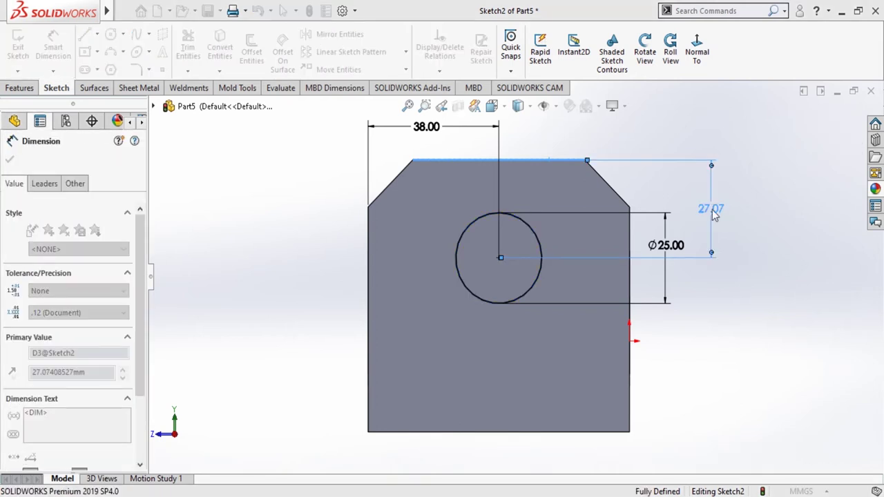
pyautogui.write('32')
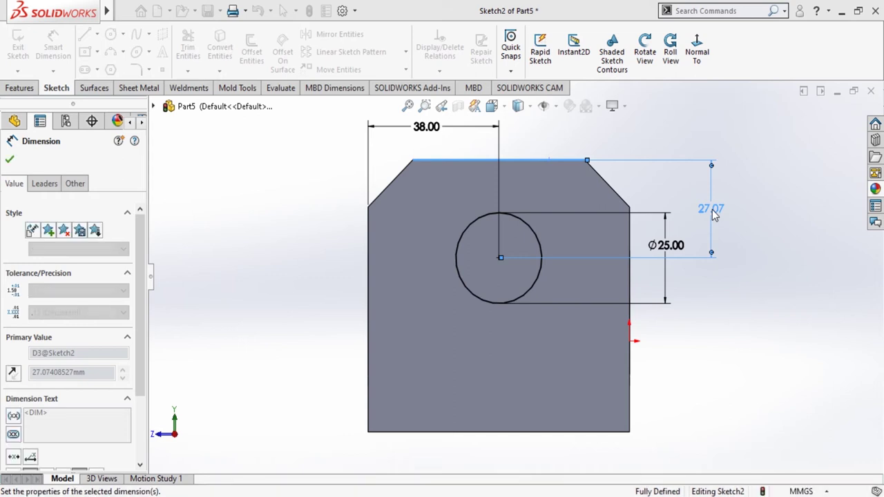
pyautogui.press('Return')
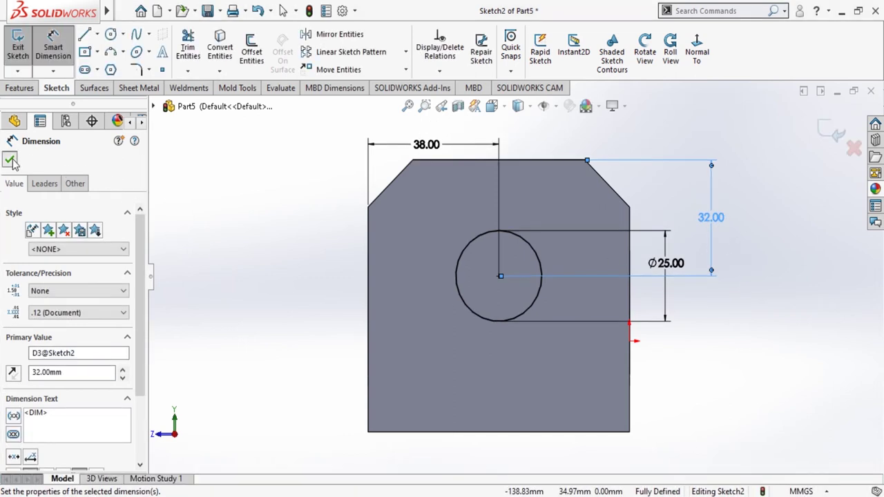
pyautogui.click(11, 160)
pyautogui.click(20, 88)
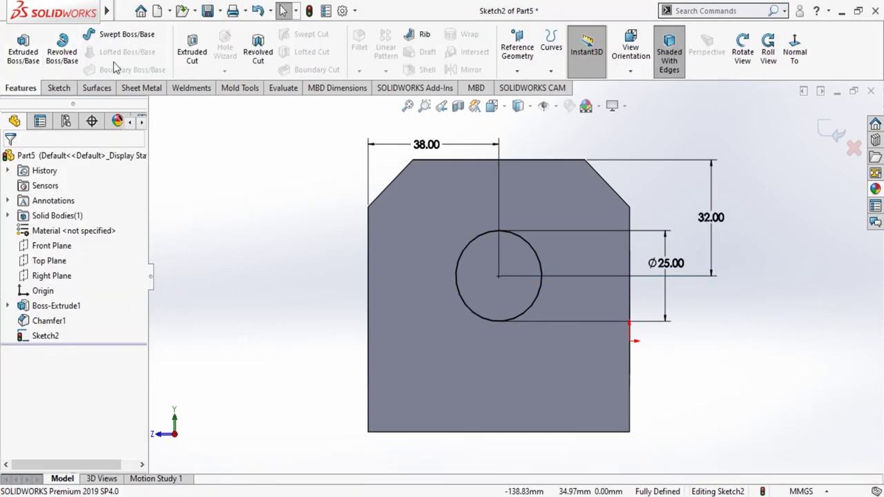
# Cut-extrude the Ø25 mm circle through the upright with a 26 mm blind depth
pyautogui.click(192, 48)
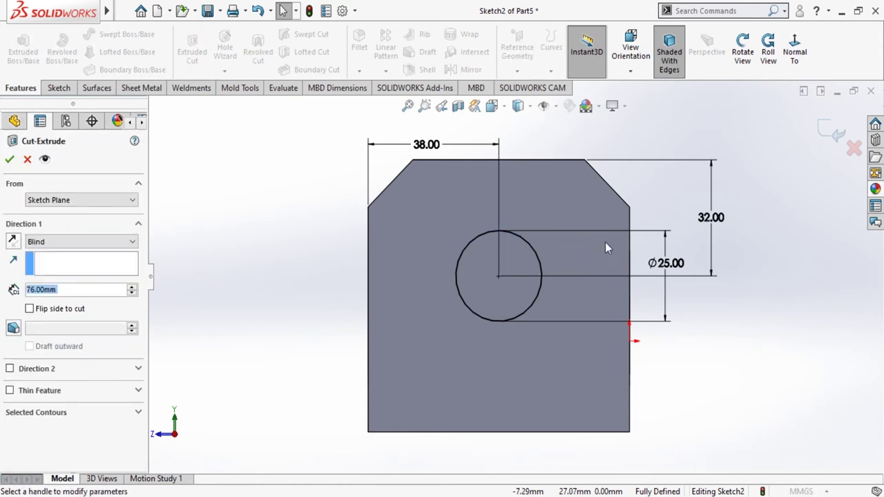
pyautogui.click(742, 49)
pyautogui.moveTo(714, 172)
pyautogui.mouseDown()
pyautogui.moveTo(686, 215)
pyautogui.moveTo(660, 228)
pyautogui.mouseUp()
pyautogui.click(132, 293)
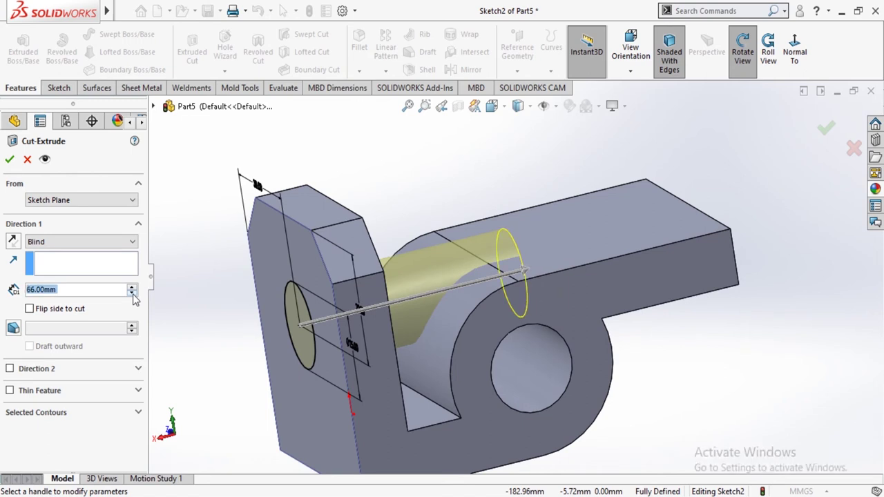
pyautogui.click(132, 293)
pyautogui.click(132, 293)
pyautogui.click(132, 293)
pyautogui.click(132, 293)
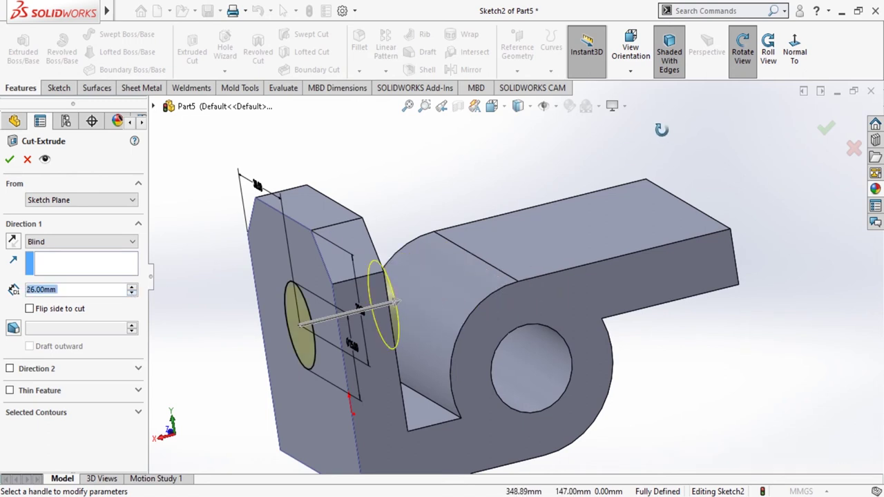
pyautogui.moveTo(662, 131); pyautogui.dragTo(642, 134)
pyautogui.click(9, 159)
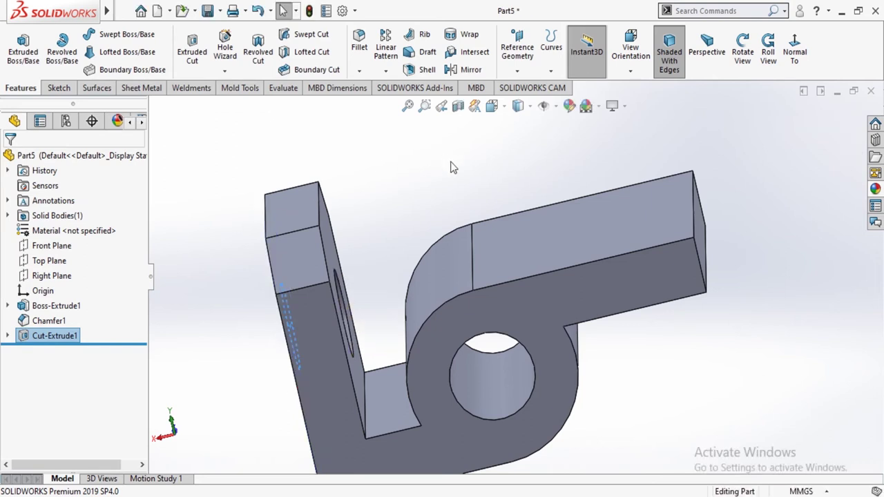
# Start a new sketch on the base's top face, viewed Normal To
pyautogui.click(634, 243)
pyautogui.click(663, 227)
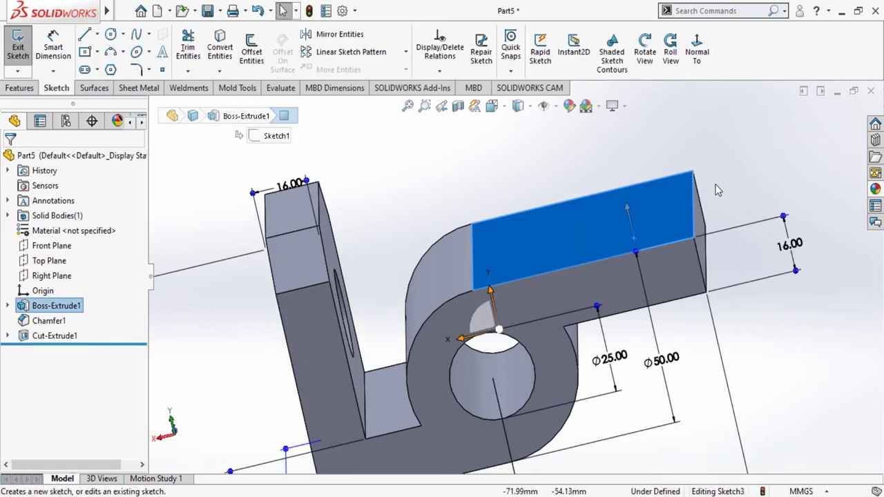
pyautogui.click(697, 52)
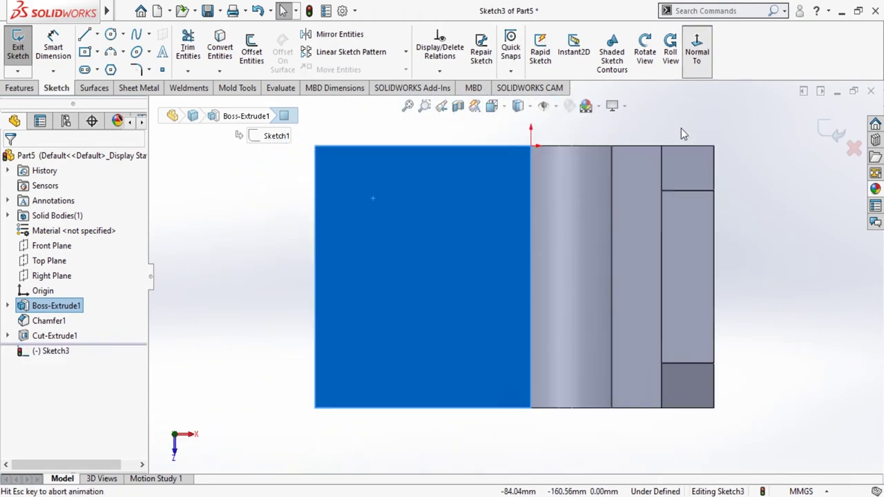
pyautogui.click(755, 116)
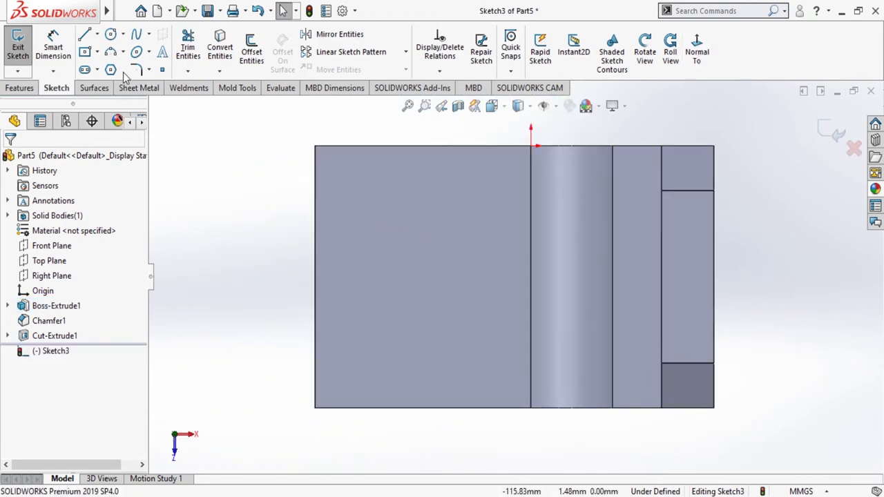
# Draw two circles on the base, one near the top-left and one below it
pyautogui.click(111, 34)
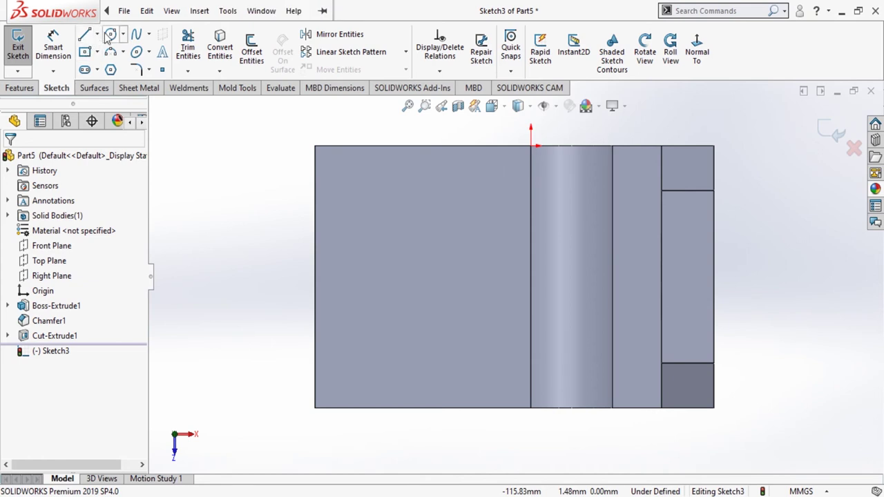
pyautogui.click(364, 190)
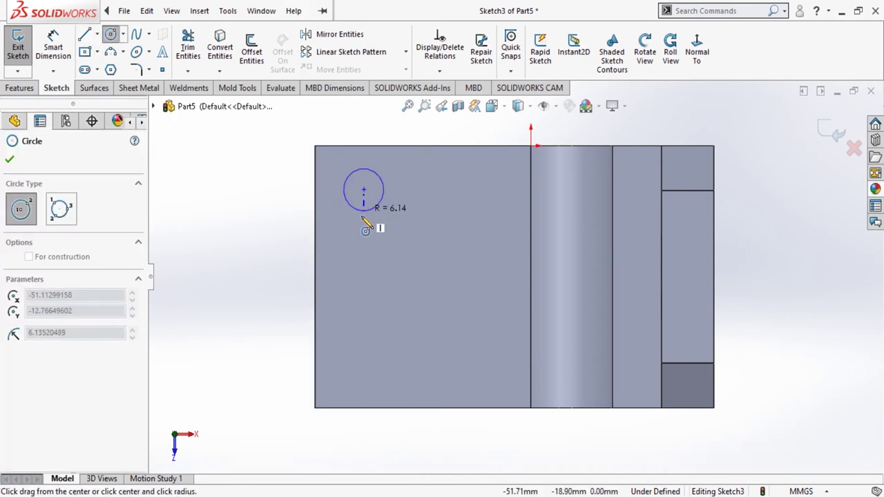
pyautogui.click(365, 221)
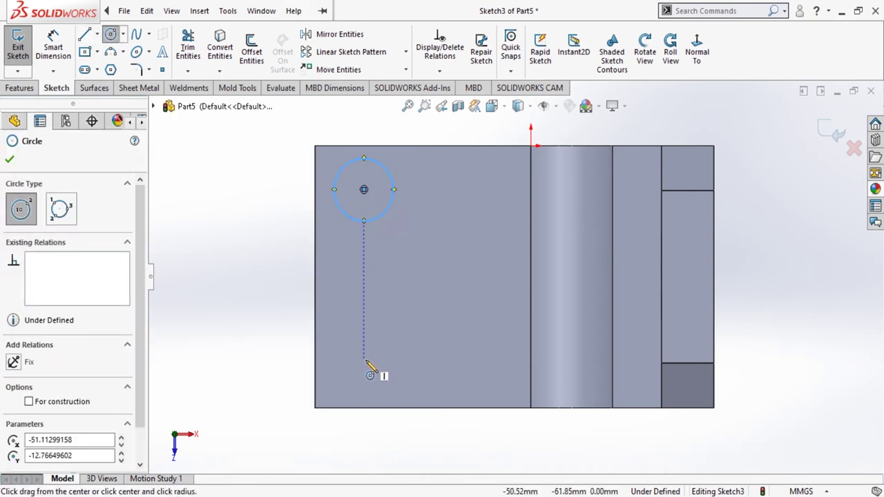
pyautogui.click(364, 360)
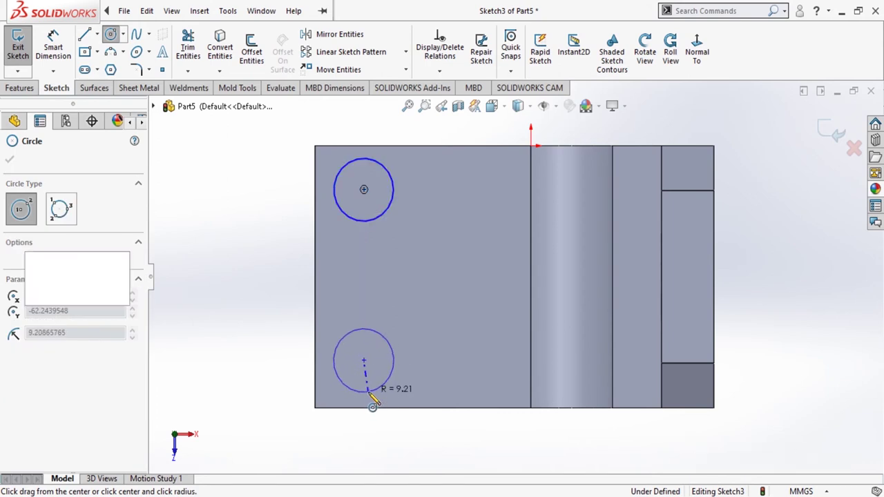
pyautogui.click(395, 369)
pyautogui.press('Escape')
pyautogui.press('Escape')
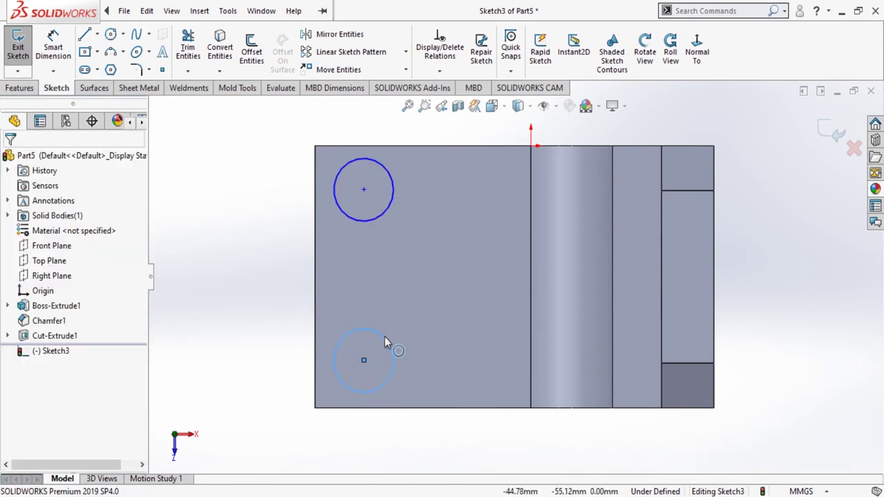
# Add an Equal relation so both circles are the same size
pyautogui.click(380, 216)
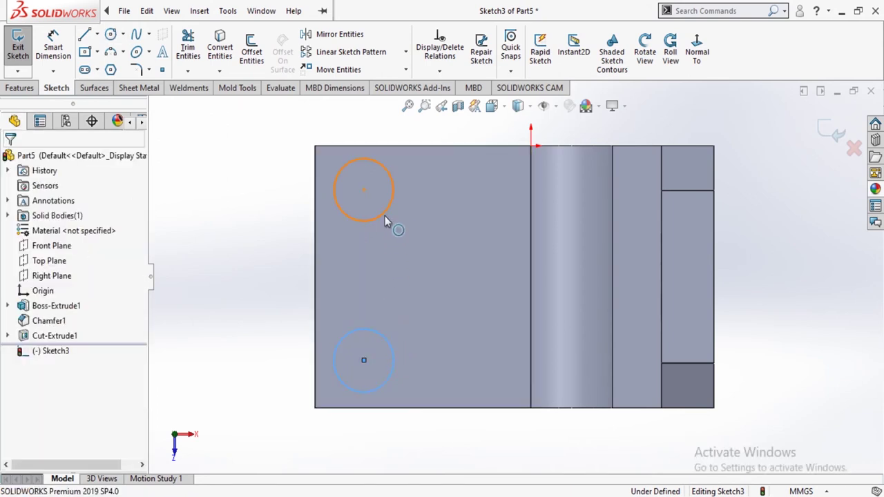
pyautogui.keyDown('ctrl'); pyautogui.click(381, 214); pyautogui.keyUp('ctrl')
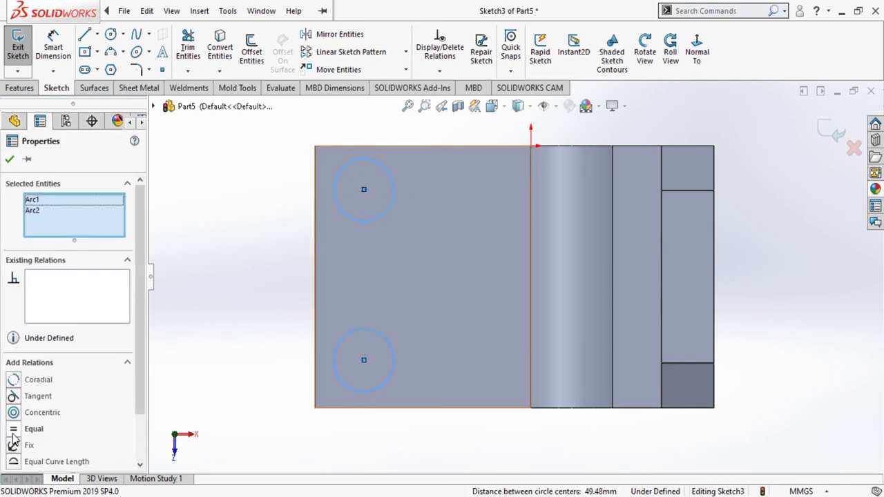
pyautogui.click(13, 430)
pyautogui.click(9, 161)
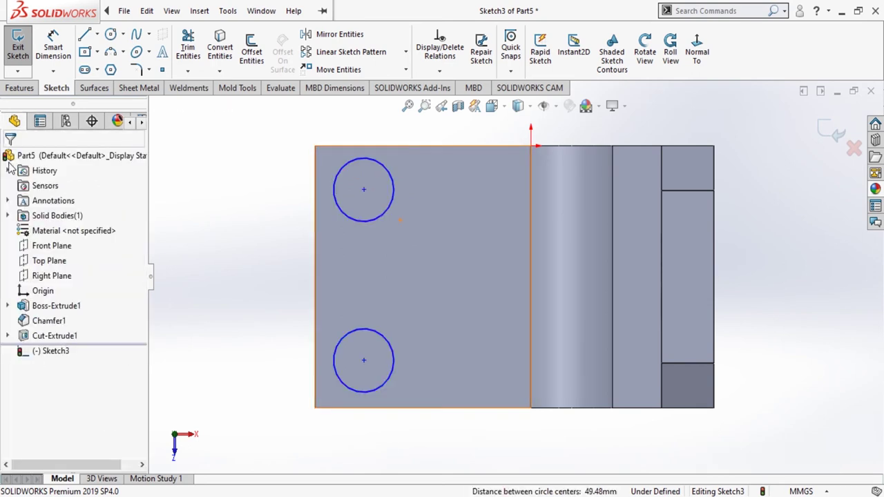
# Dimension the upper circle's diameter to 12 mm
pyautogui.click(54, 47)
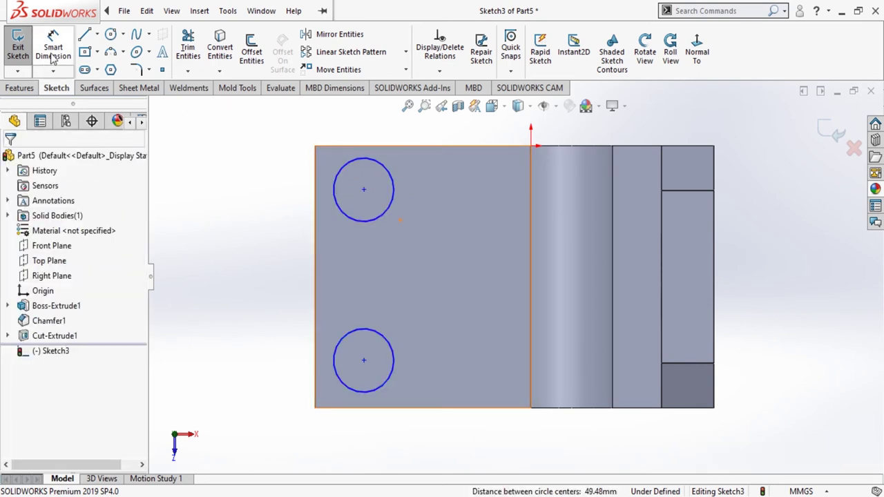
pyautogui.click(398, 210)
pyautogui.click(266, 200)
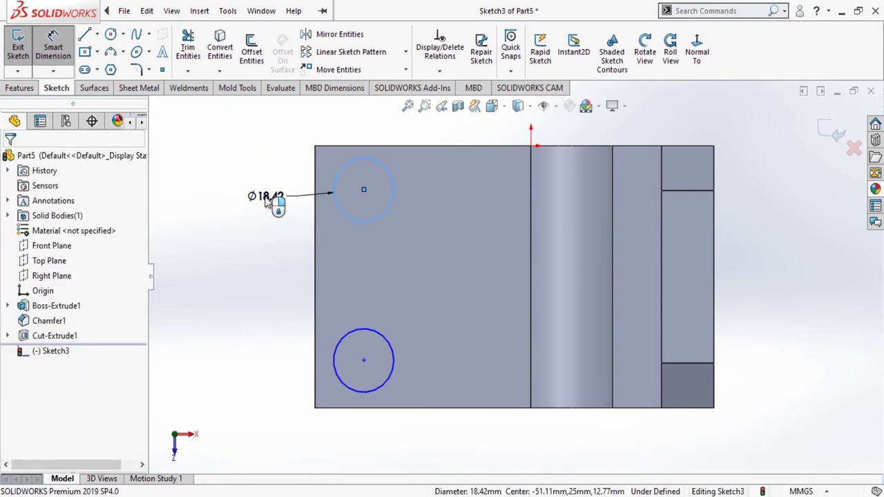
pyautogui.click(267, 200)
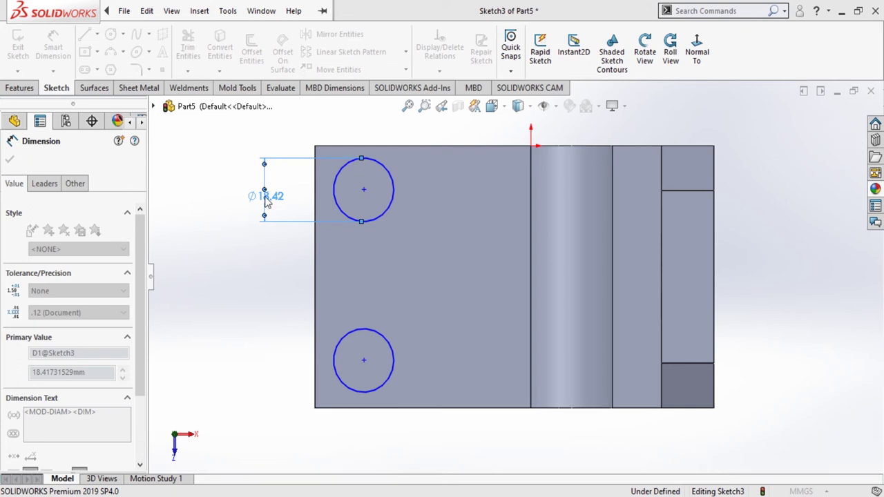
pyautogui.write('12')
pyautogui.press('Return')
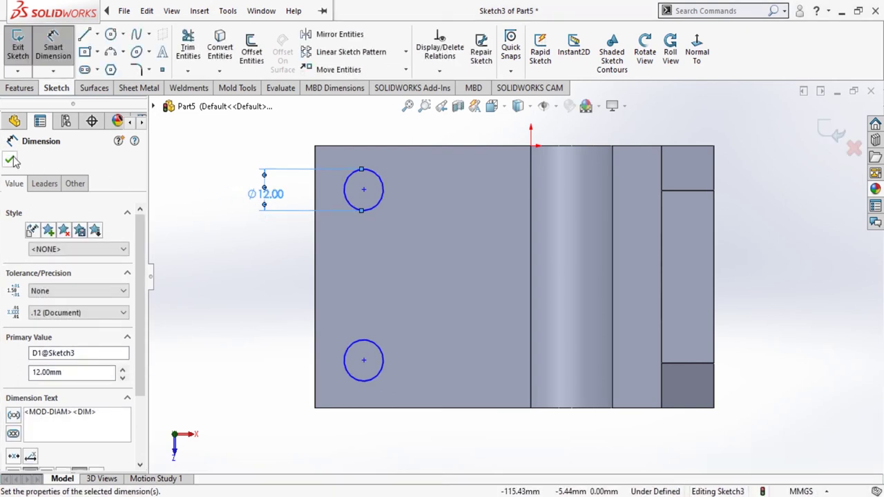
pyautogui.click(11, 160)
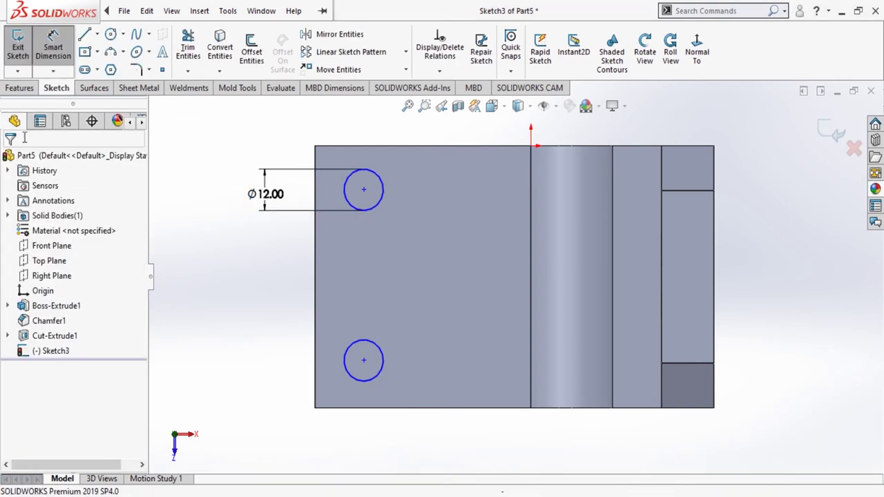
# Place the upper circle's centre 16 mm from the base's left edge
pyautogui.click(348, 187)
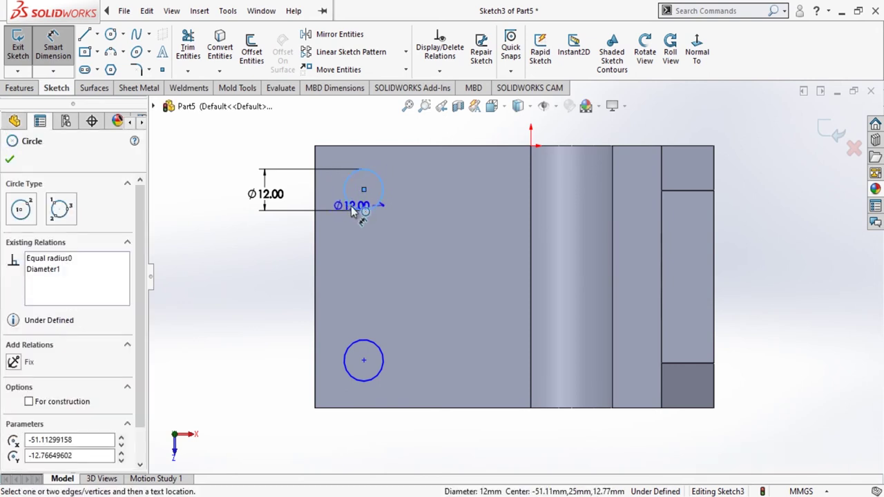
pyautogui.click(372, 201)
pyautogui.click(364, 190)
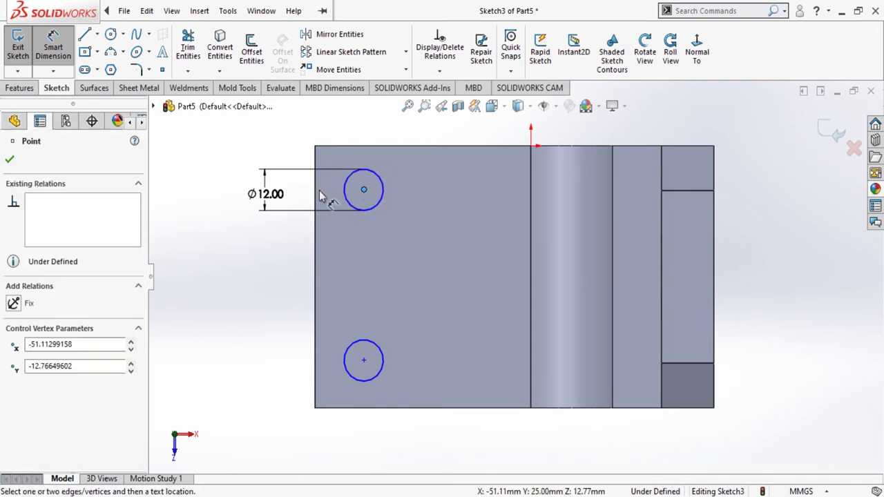
pyautogui.click(316, 164)
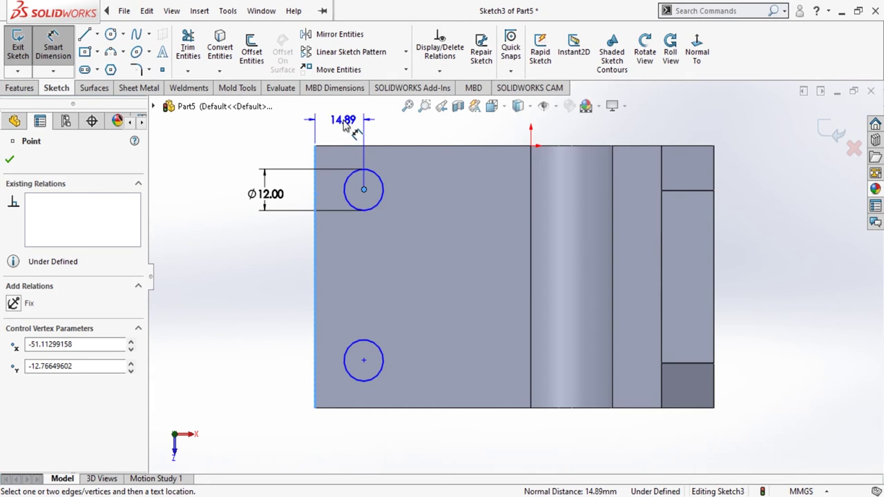
pyautogui.click(344, 122)
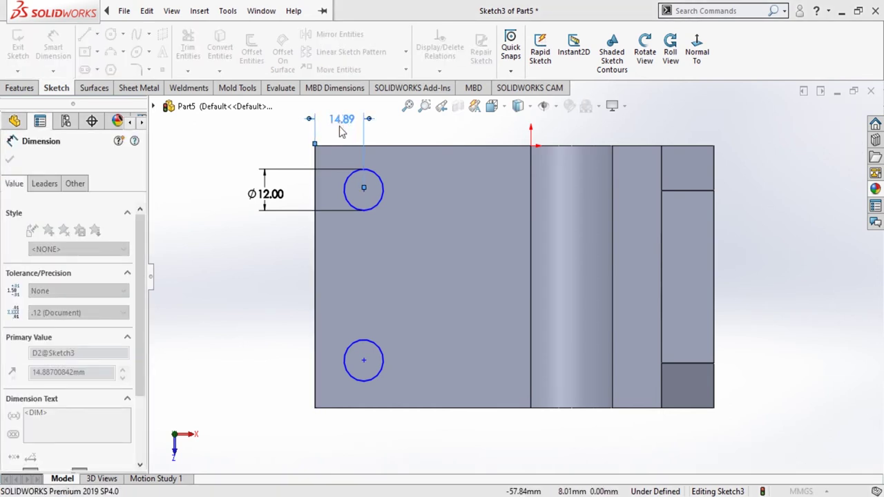
pyautogui.write('16')
pyautogui.press('Return')
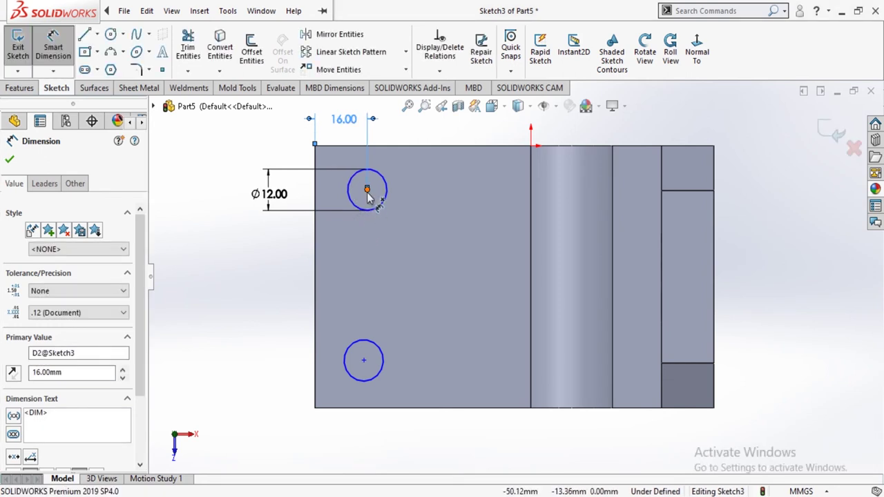
pyautogui.click(366, 190)
pyautogui.click(390, 147)
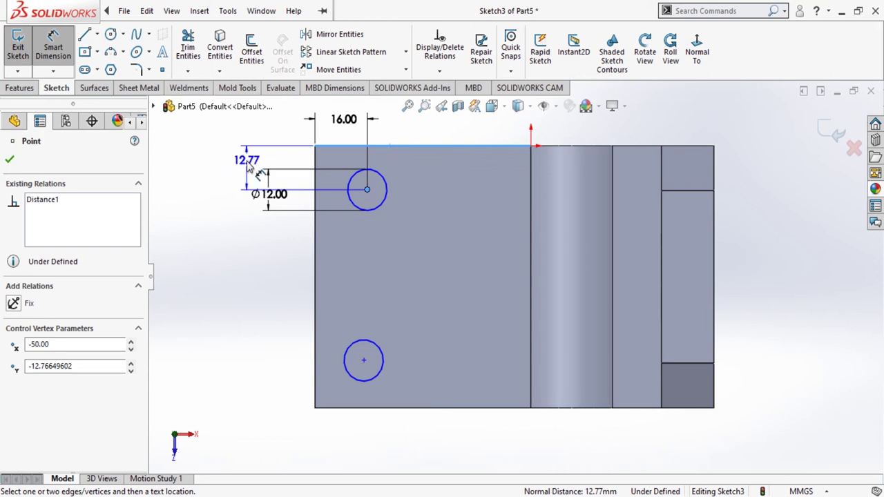
pyautogui.press('Escape')
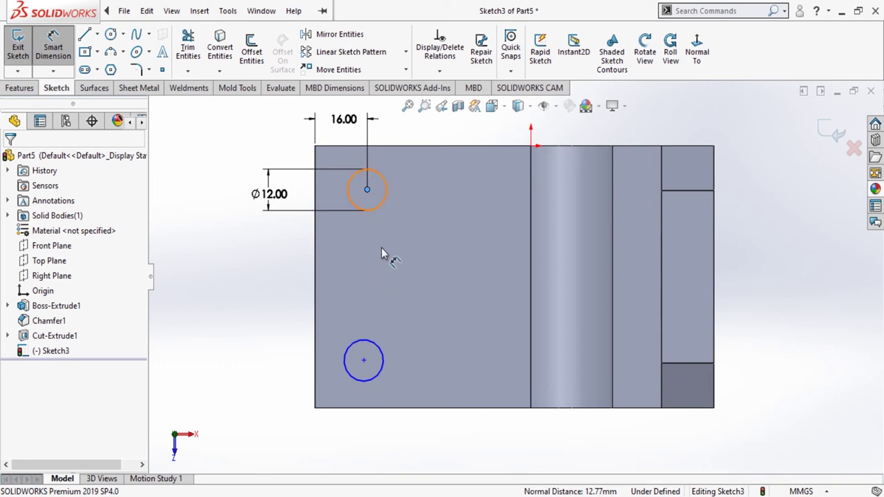
# Draw a construction centerline joining the upper and lower circle centres
pyautogui.click(97, 34)
pyautogui.click(112, 74)
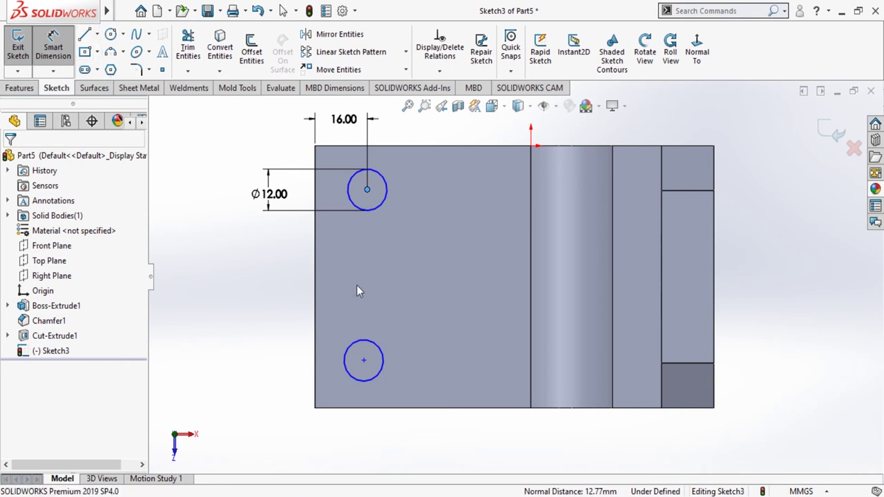
pyautogui.click(367, 190)
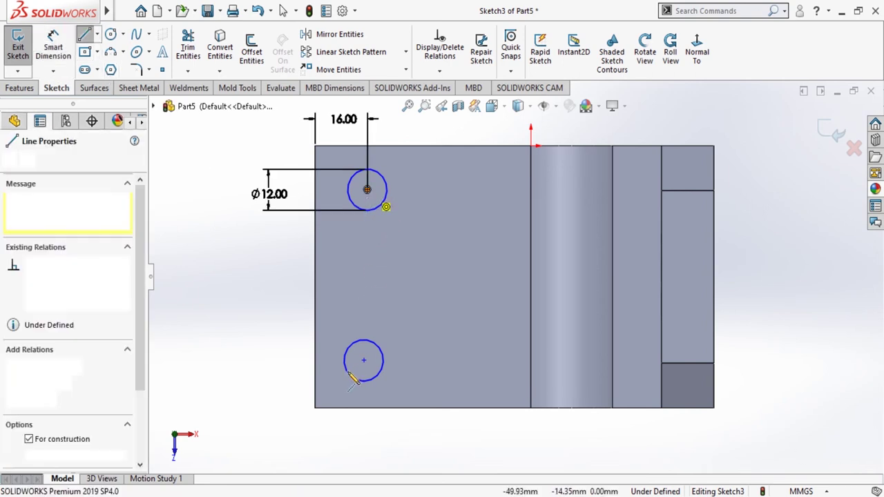
pyautogui.click(364, 360)
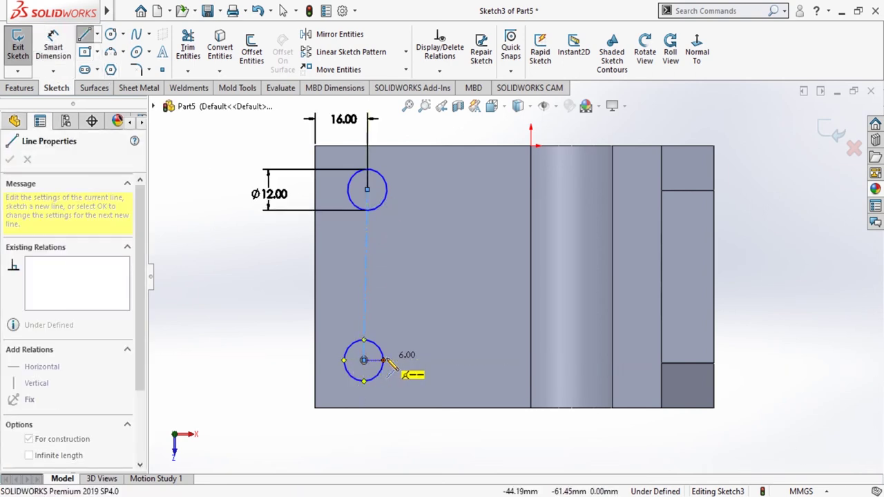
pyautogui.press('Escape')
# Add a Vertical relation to the centerline between the circles
pyautogui.click(53, 45)
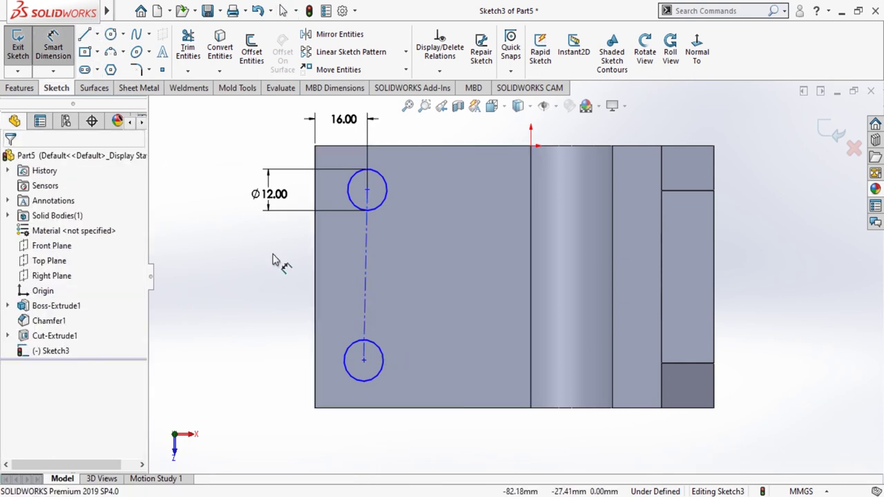
pyautogui.click(372, 302)
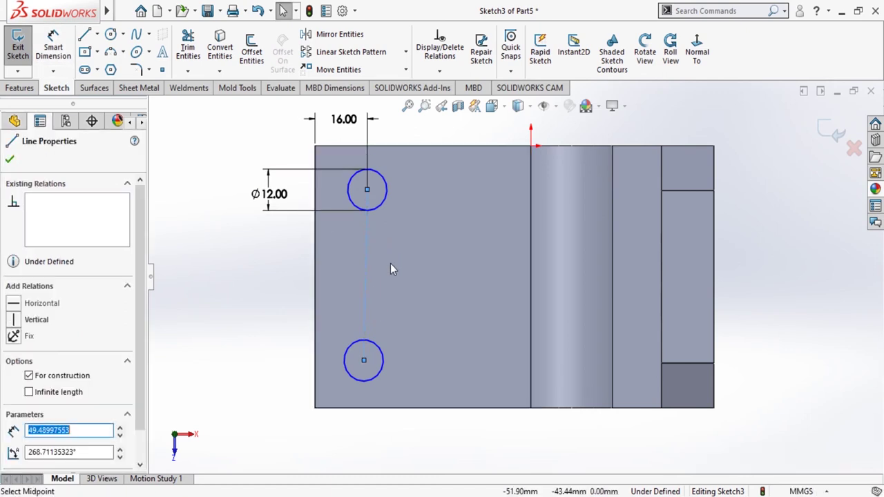
pyautogui.click(397, 212)
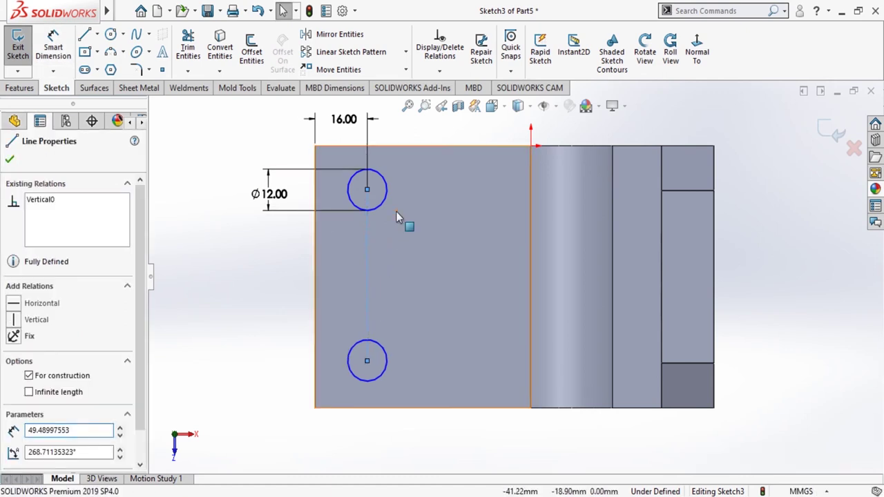
pyautogui.click(9, 161)
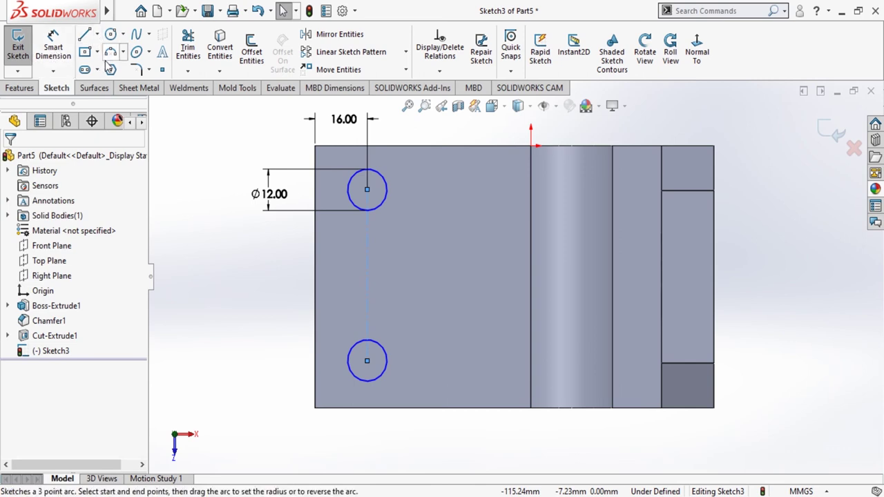
# Draw a construction line from the centerline's midpoint to the base's left edge
pyautogui.click(91, 35)
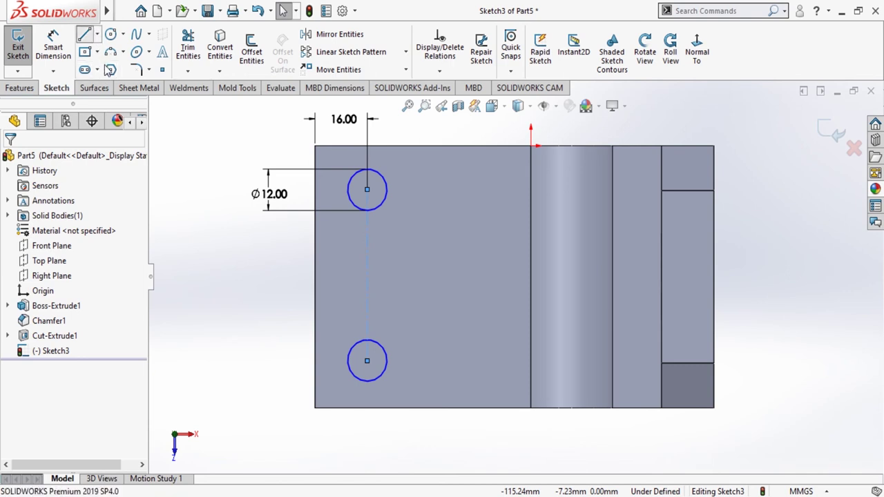
pyautogui.click(367, 276)
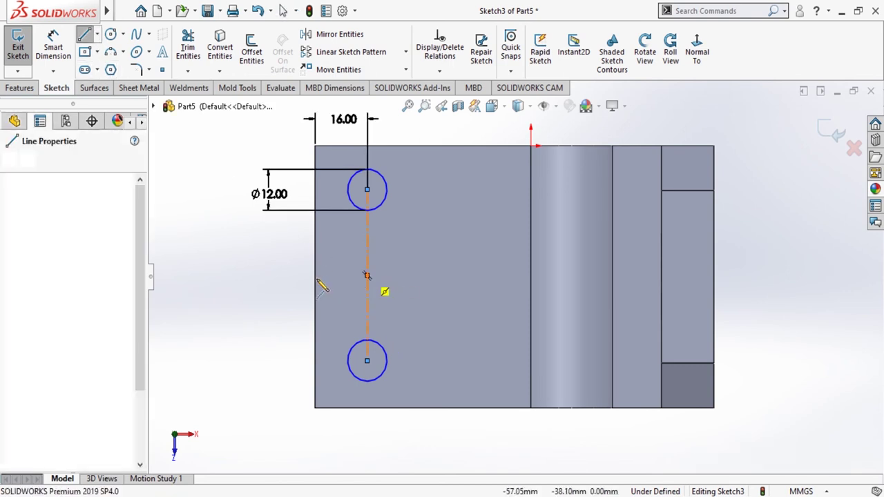
pyautogui.click(315, 276)
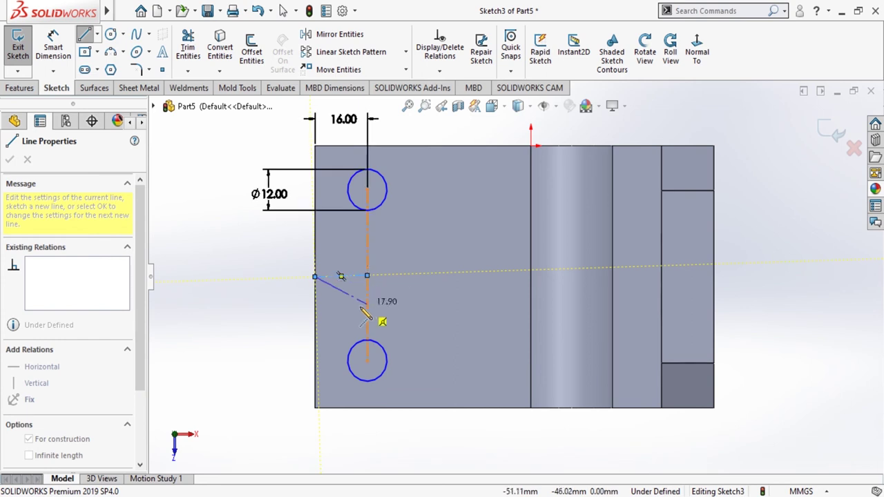
pyautogui.press('Escape')
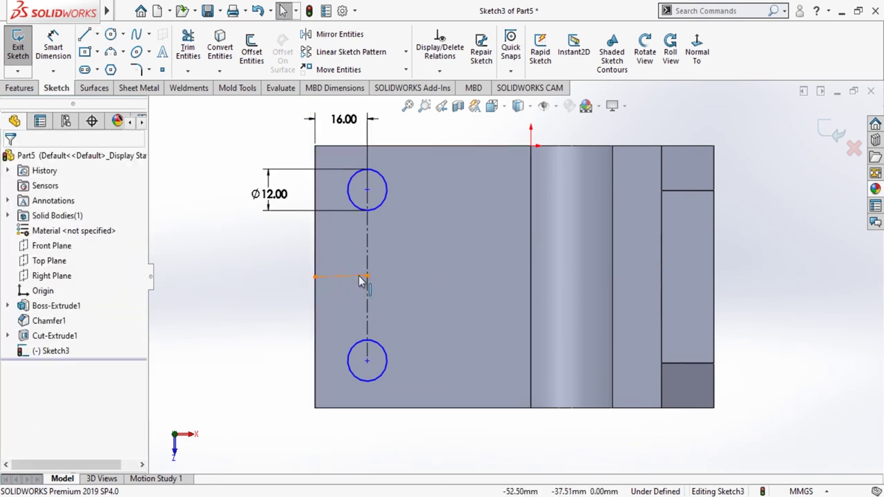
# Add a Horizontal relation to the new short construction line
pyautogui.click(359, 276)
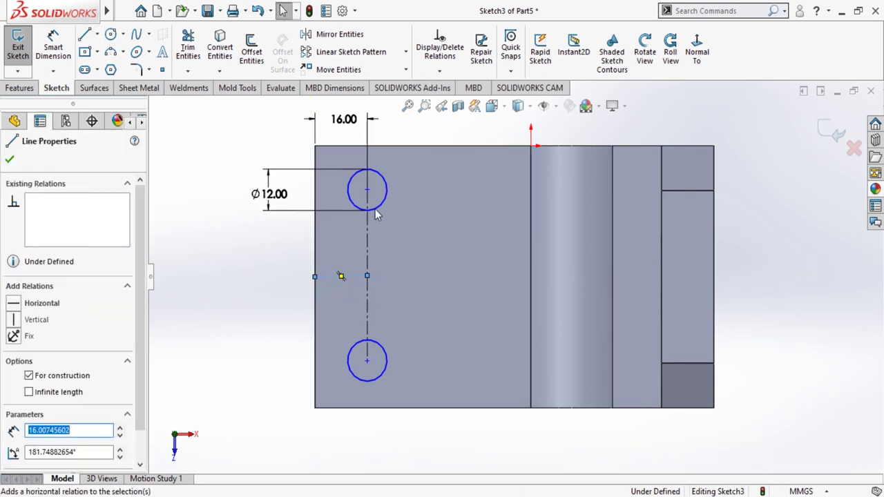
pyautogui.click(41, 303)
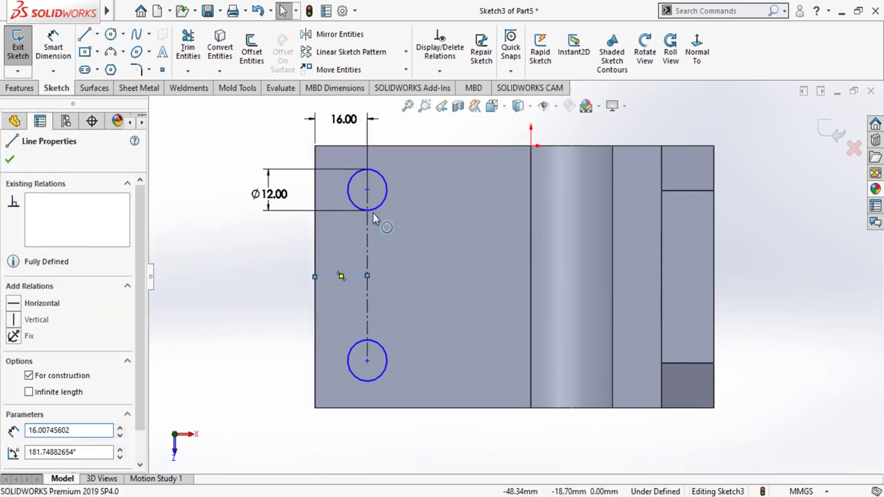
pyautogui.click(10, 161)
pyautogui.click(54, 45)
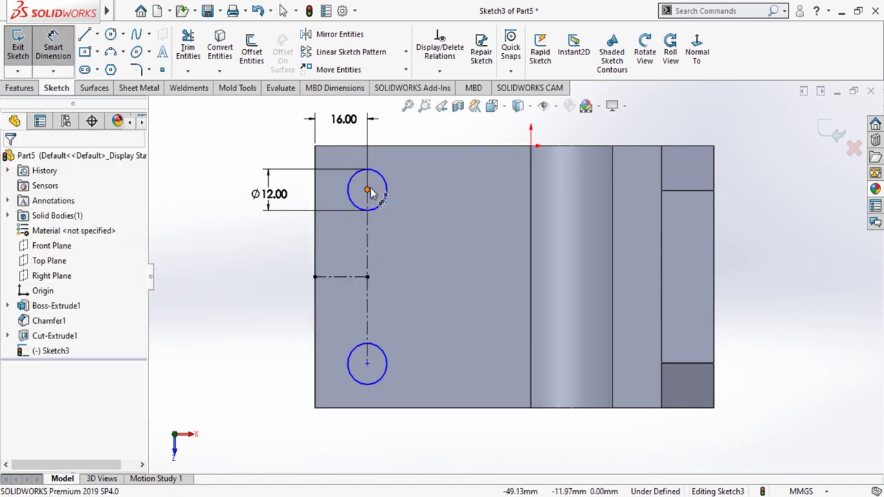
# Dimension the upper circle's centre 22 mm from the centerline midpoint
pyautogui.click(368, 191)
pyautogui.click(367, 276)
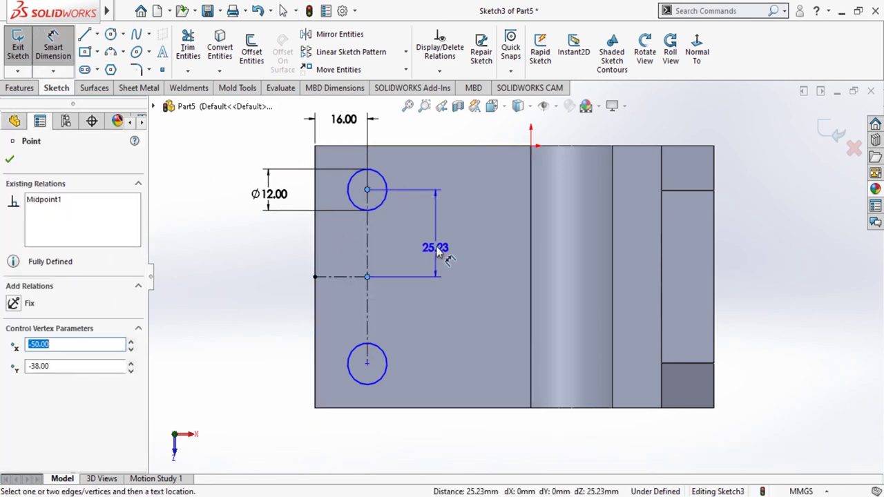
pyautogui.click(437, 253)
pyautogui.click(436, 247)
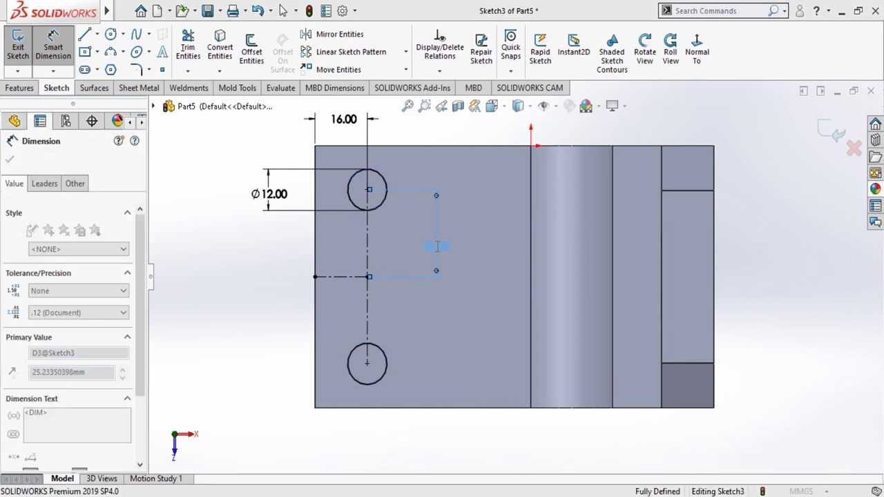
pyautogui.doubleClick(437, 247)
pyautogui.write('22')
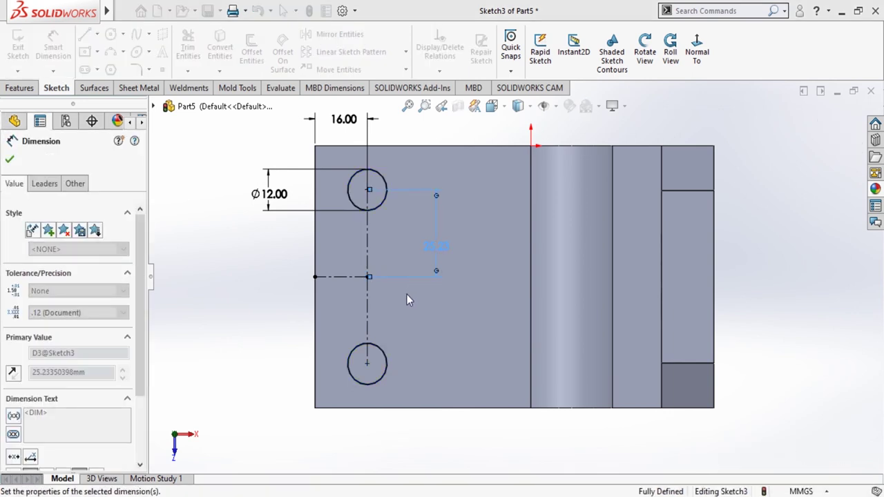
pyautogui.press('Return')
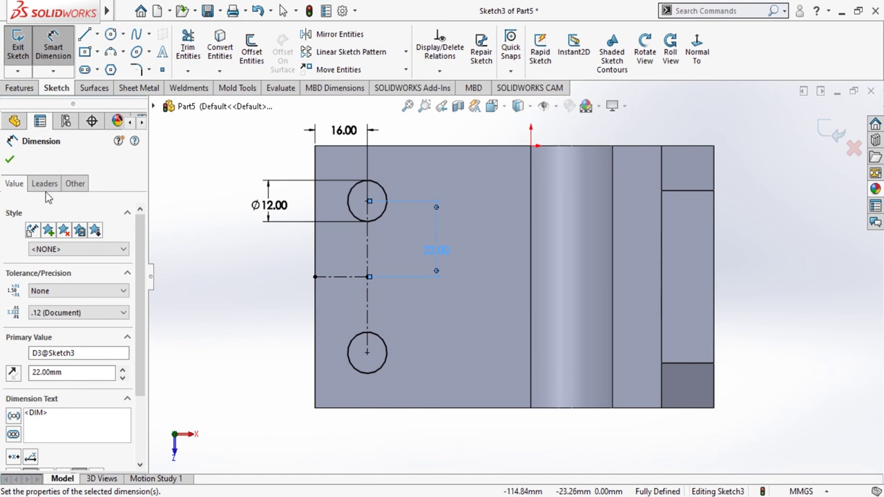
pyautogui.click(10, 160)
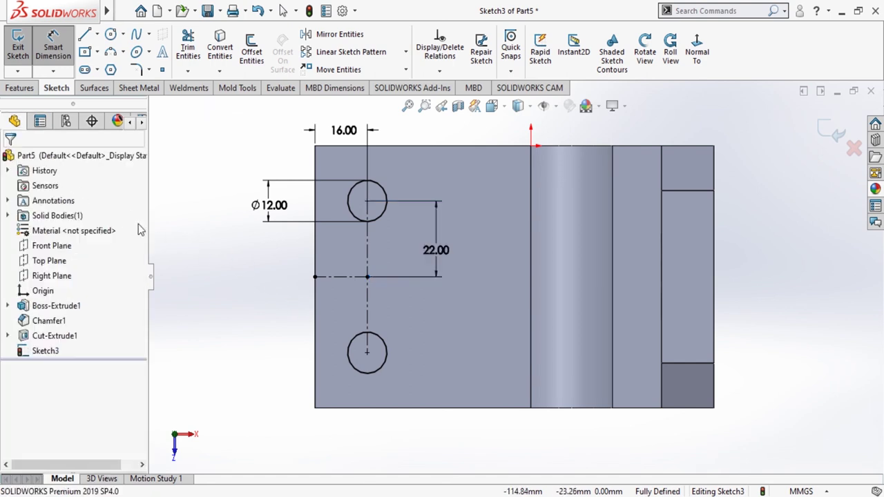
# Add a driven 22 mm dimension from the midpoint to the lower circle's centre
pyautogui.click(54, 48)
pyautogui.click(366, 277)
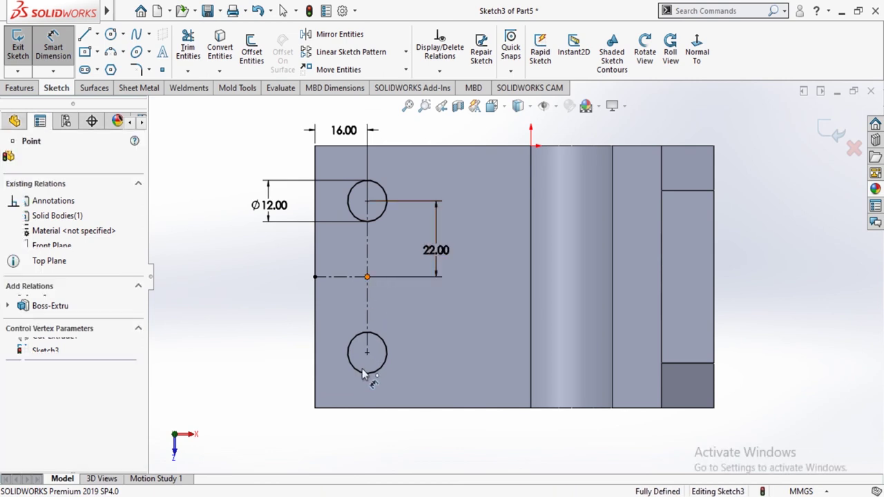
pyautogui.click(367, 352)
pyautogui.click(449, 345)
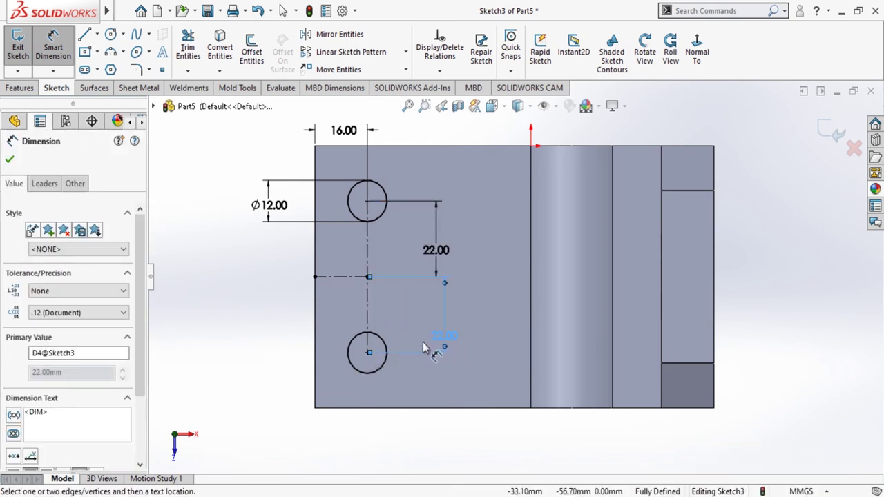
pyautogui.press('Escape')
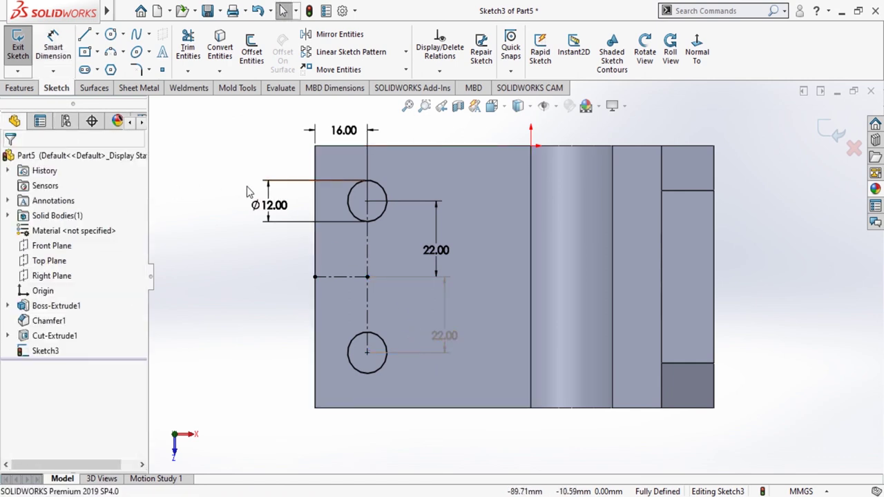
# Extrude-cut the two Ø12 mm circles 26 mm blind into the base as Cut-Extrude2
pyautogui.click(19, 88)
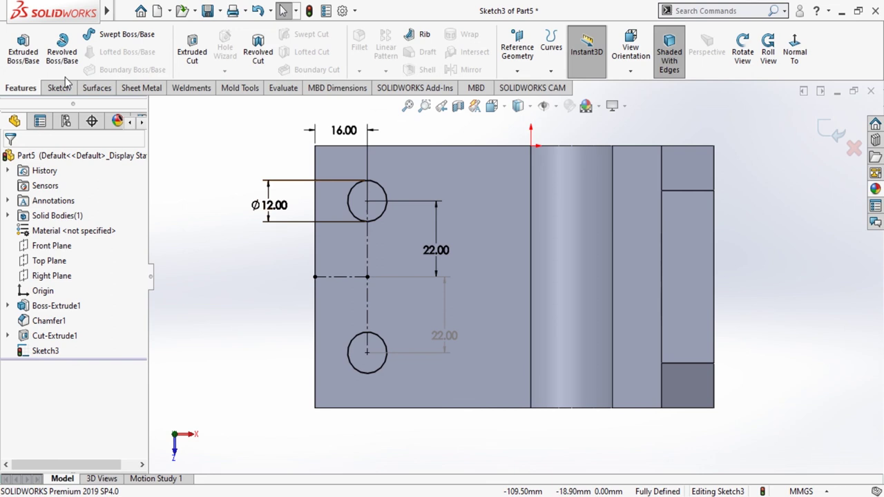
pyautogui.click(194, 57)
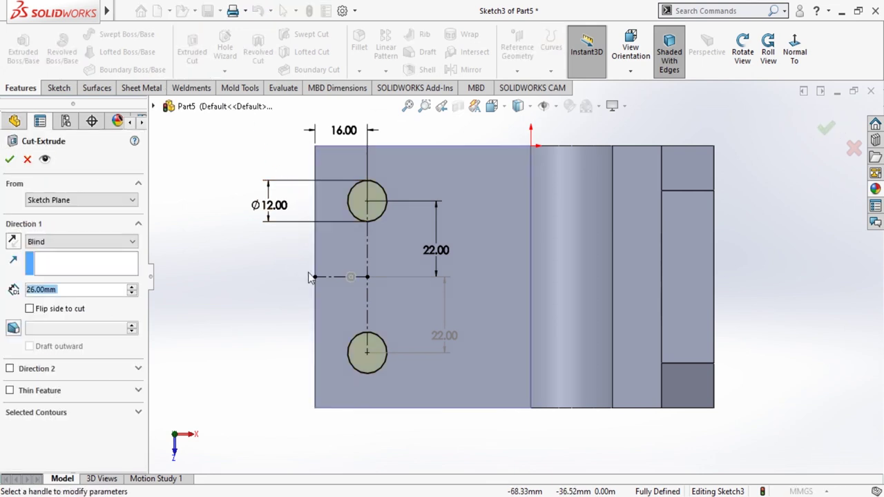
pyautogui.click(743, 51)
pyautogui.moveTo(617, 157)
pyautogui.mouseDown()
pyautogui.moveTo(580, 178)
pyautogui.moveTo(613, 185)
pyautogui.mouseUp()
pyautogui.click(11, 160)
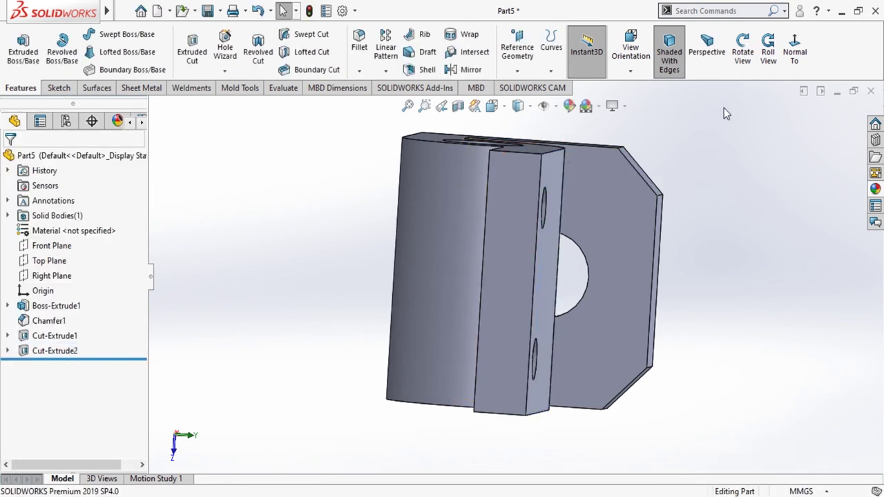
# Apply a dark blue colour appearance to the entire bracket part
pyautogui.click(742, 51)
pyautogui.moveTo(730, 184); pyautogui.dragTo(660, 181)
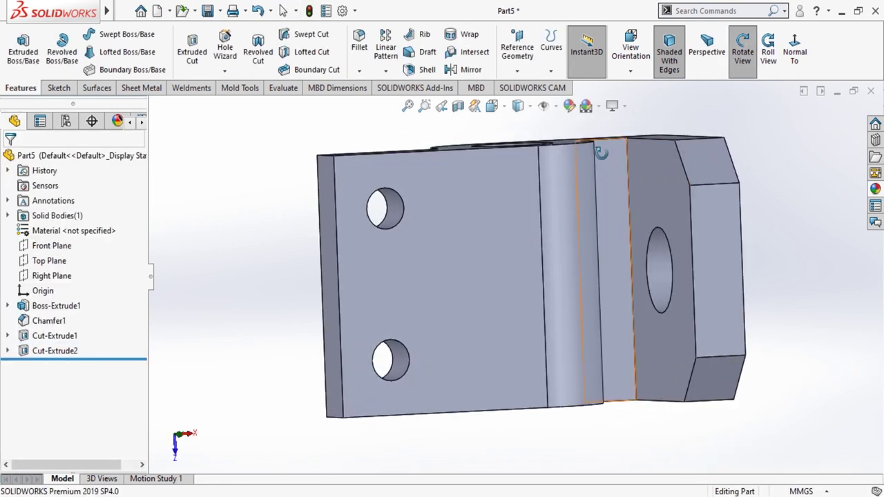
pyautogui.click(570, 108)
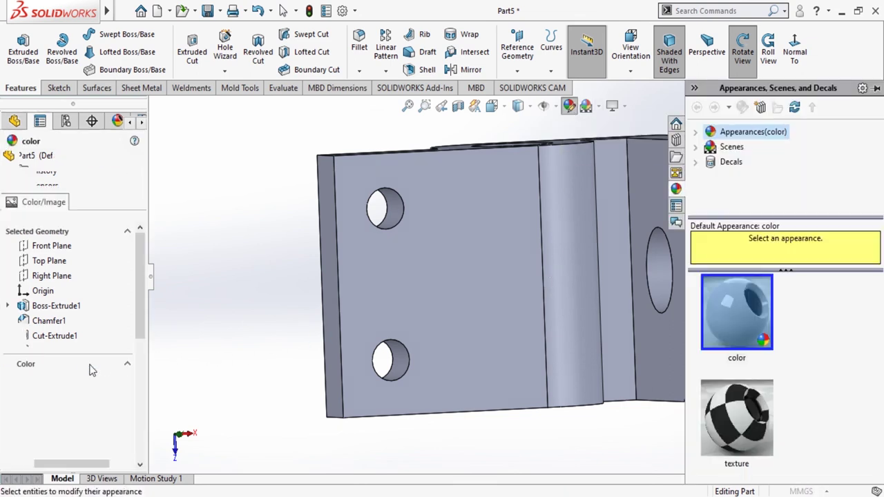
pyautogui.click(84, 449)
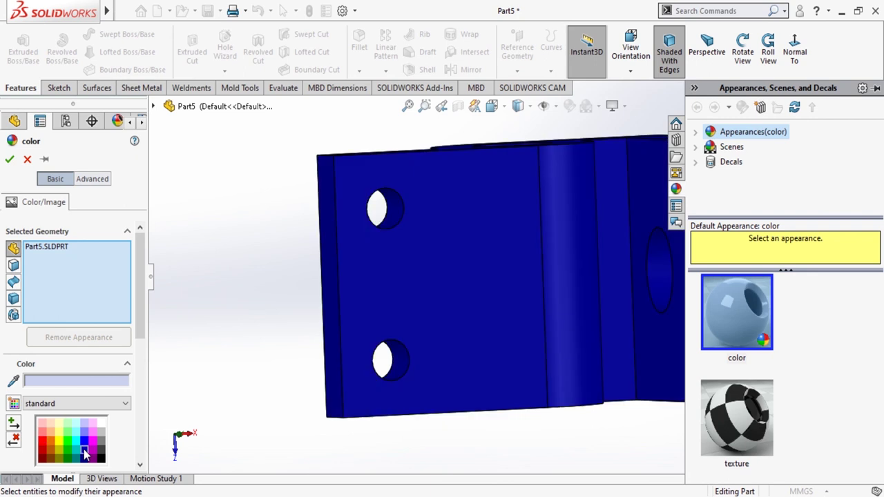
pyautogui.click(216, 346)
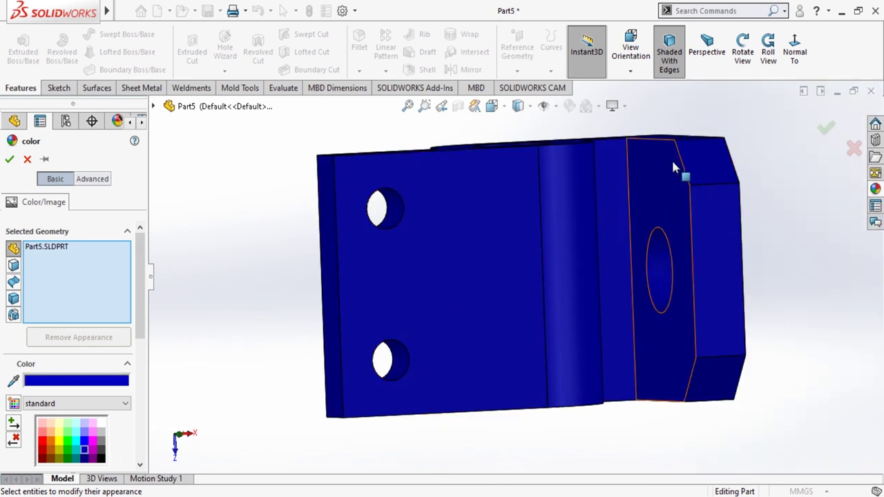
pyautogui.moveTo(643, 207); pyautogui.dragTo(724, 141, button='middle')
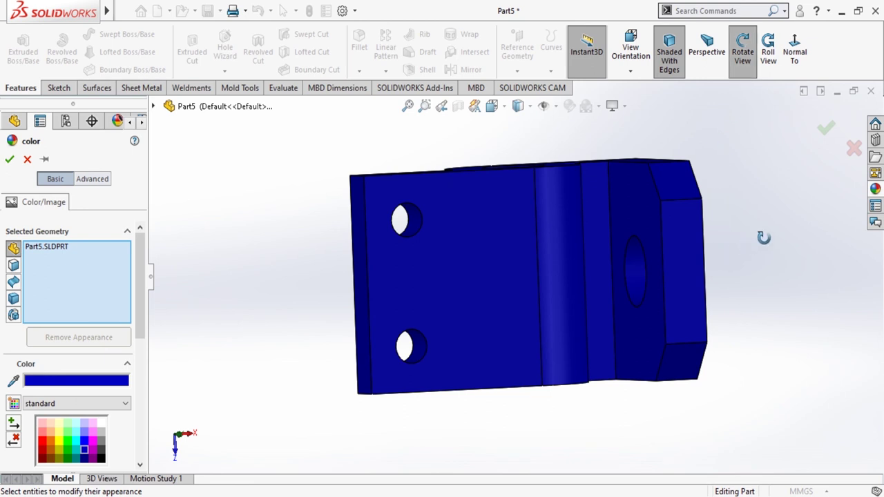
pyautogui.click(9, 159)
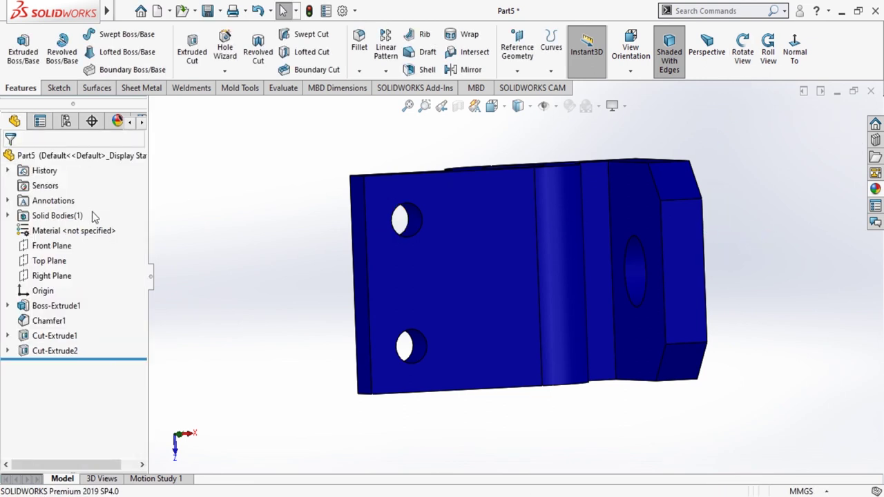
pyautogui.click(742, 52)
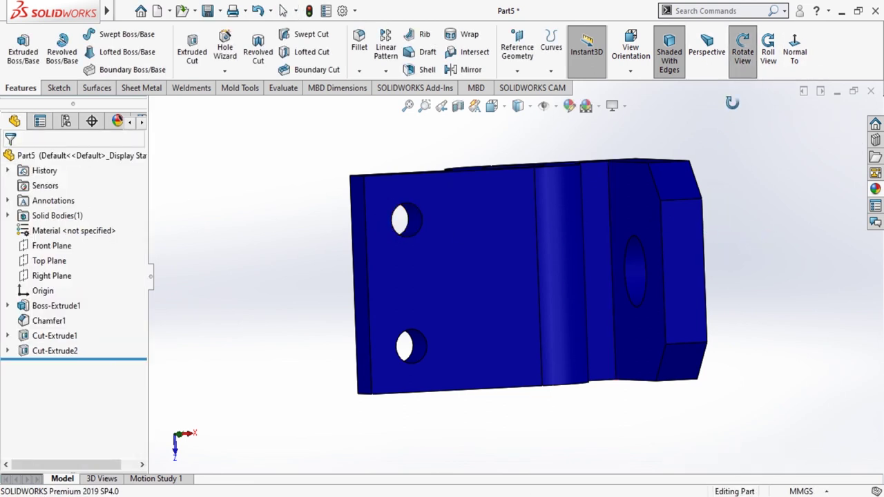